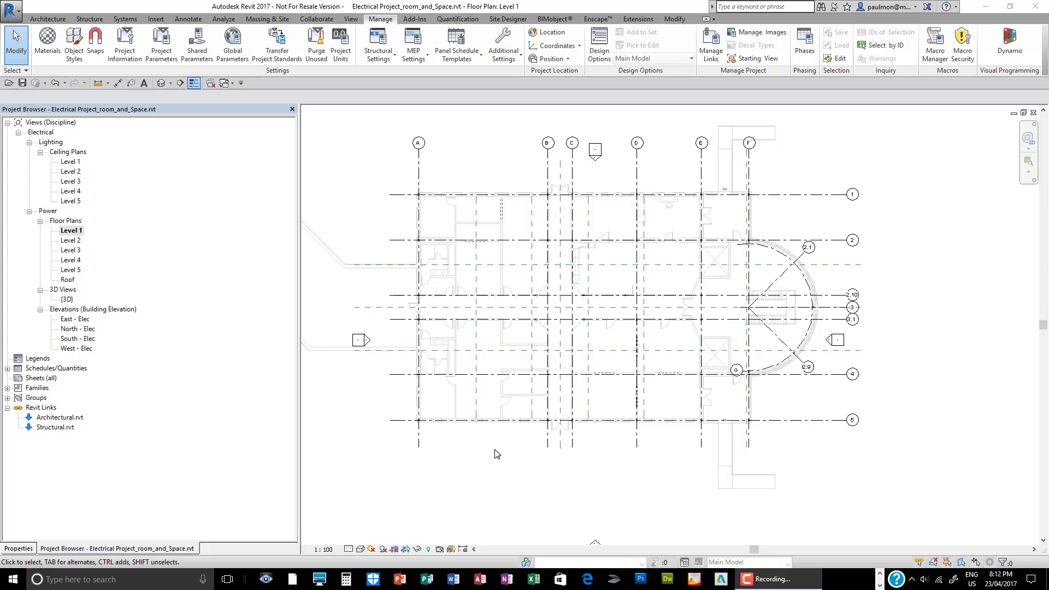
Start the Analyze Space tool and place Spaces 32 and 33 in the upper-left room and the room below.
{"action": "left_click", "coordinate": [222, 23]}
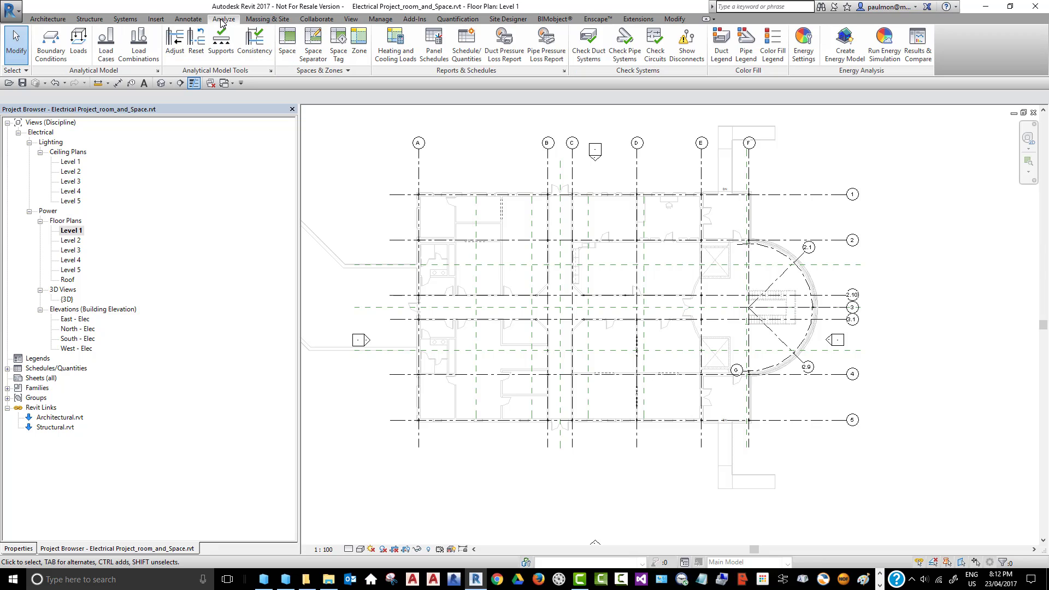
{"action": "left_click", "coordinate": [286, 54]}
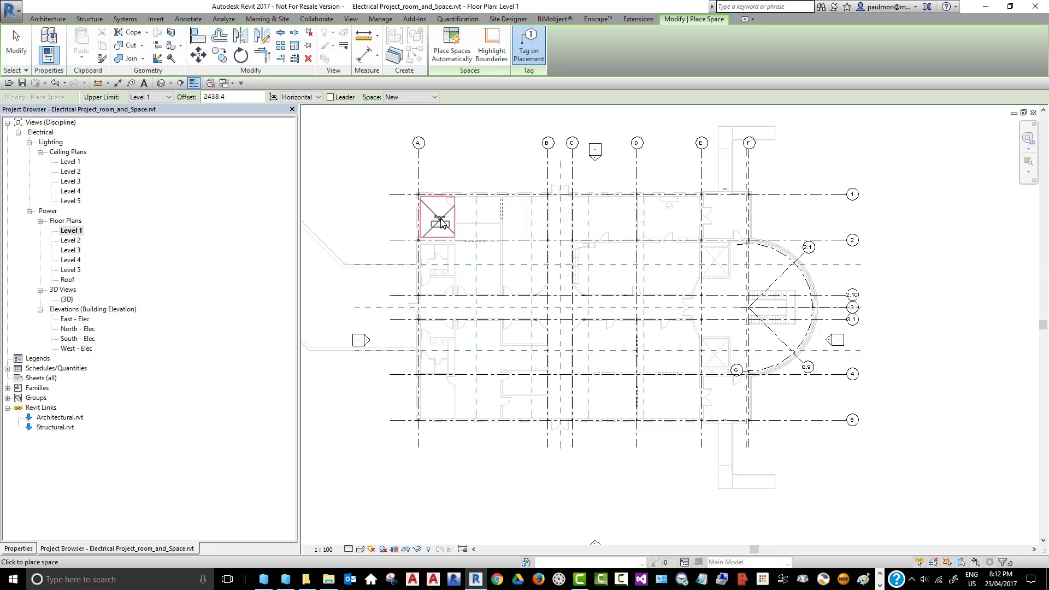
{"action": "scroll", "coordinate": [441, 221], "scroll_direction": "up", "scroll_amount": 3}
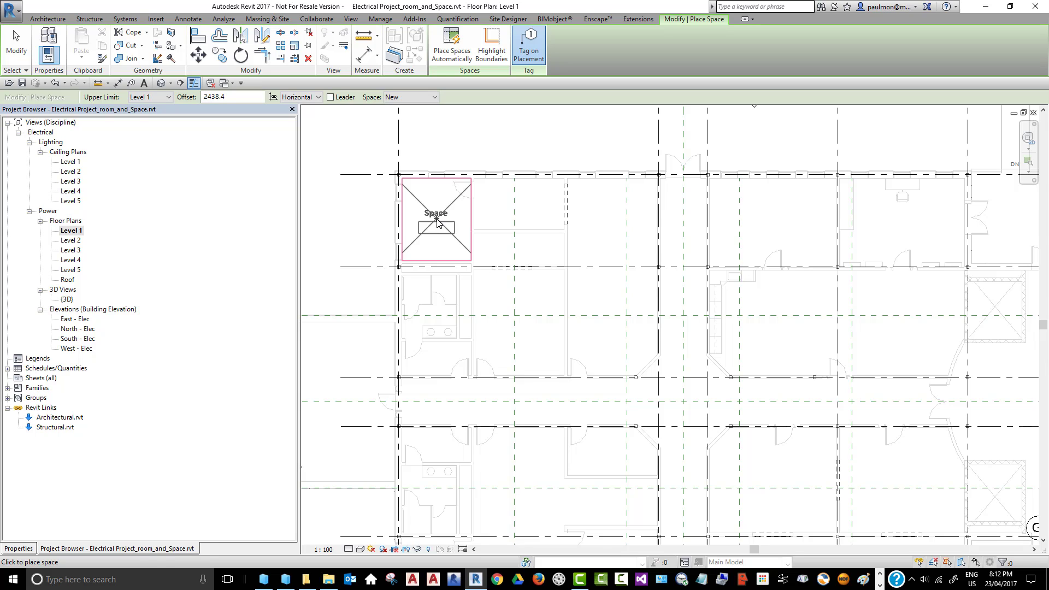
{"action": "left_click", "coordinate": [437, 223]}
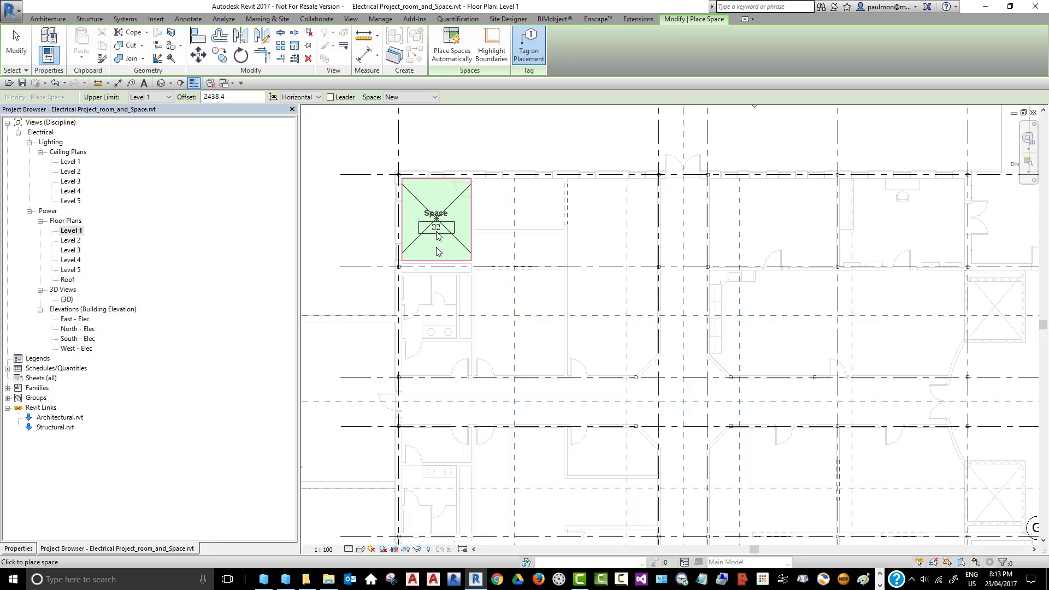
{"action": "left_click", "coordinate": [430, 353]}
{"action": "scroll", "coordinate": [516, 167], "scroll_direction": "down", "scroll_amount": 3}
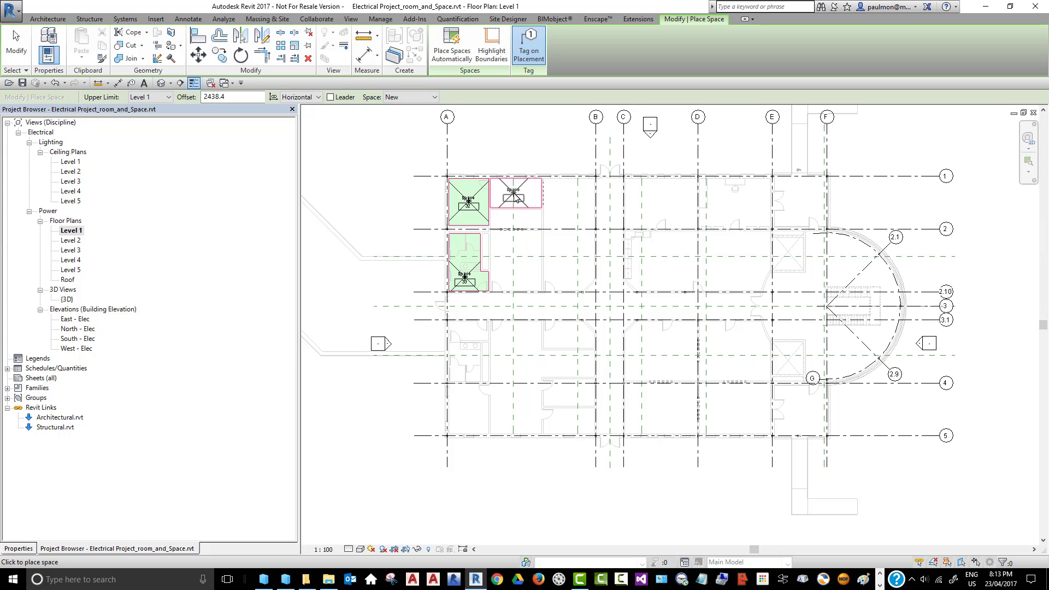
Place spaces in the upper rooms, the central corridor and the top-right room.
{"action": "left_click", "coordinate": [514, 198]}
{"action": "left_click", "coordinate": [514, 220]}
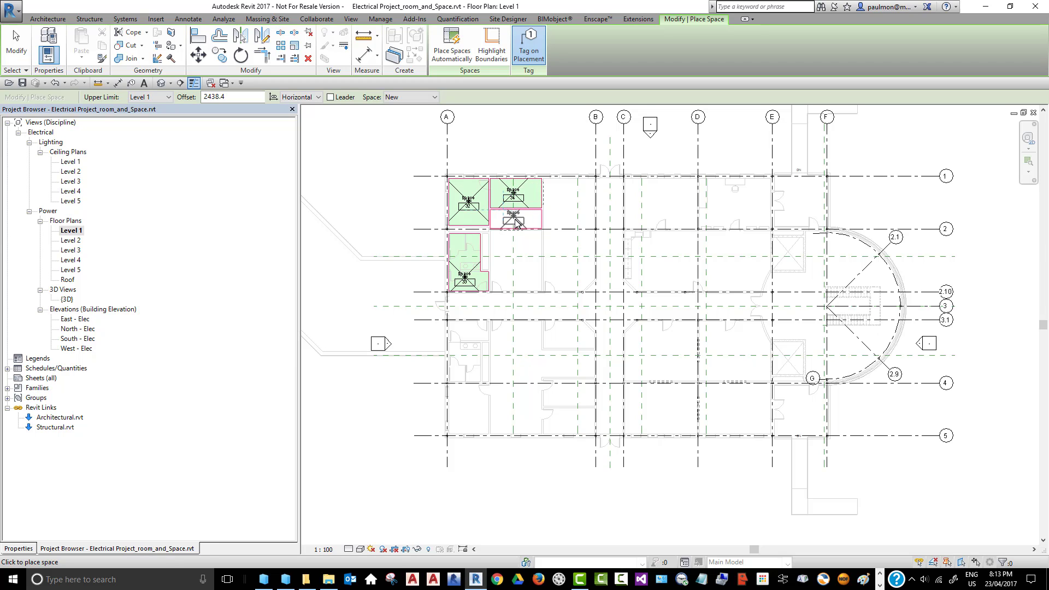
{"action": "left_click", "coordinate": [514, 251]}
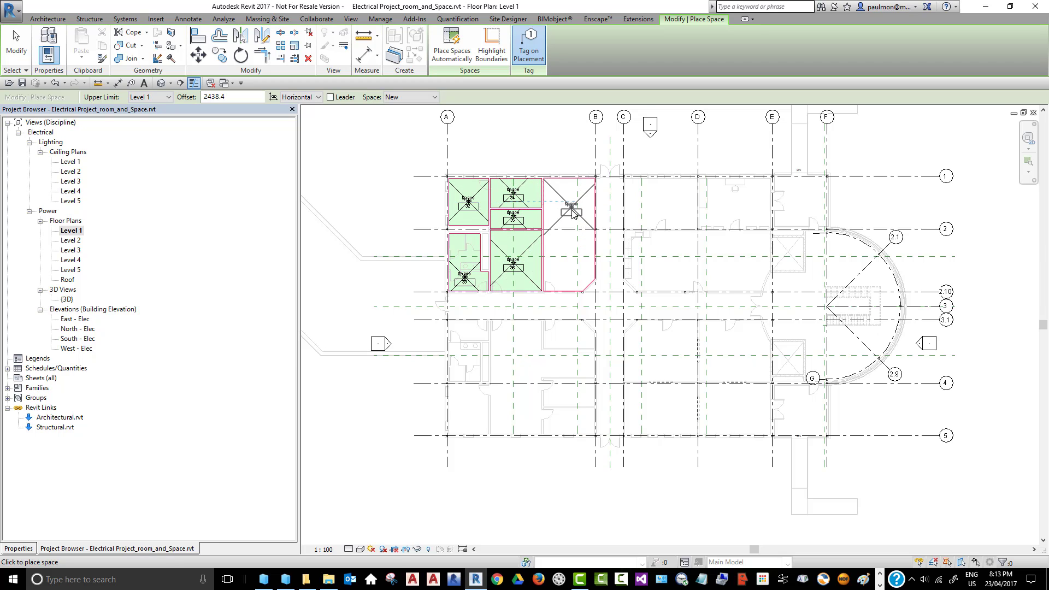
{"action": "left_click", "coordinate": [571, 239]}
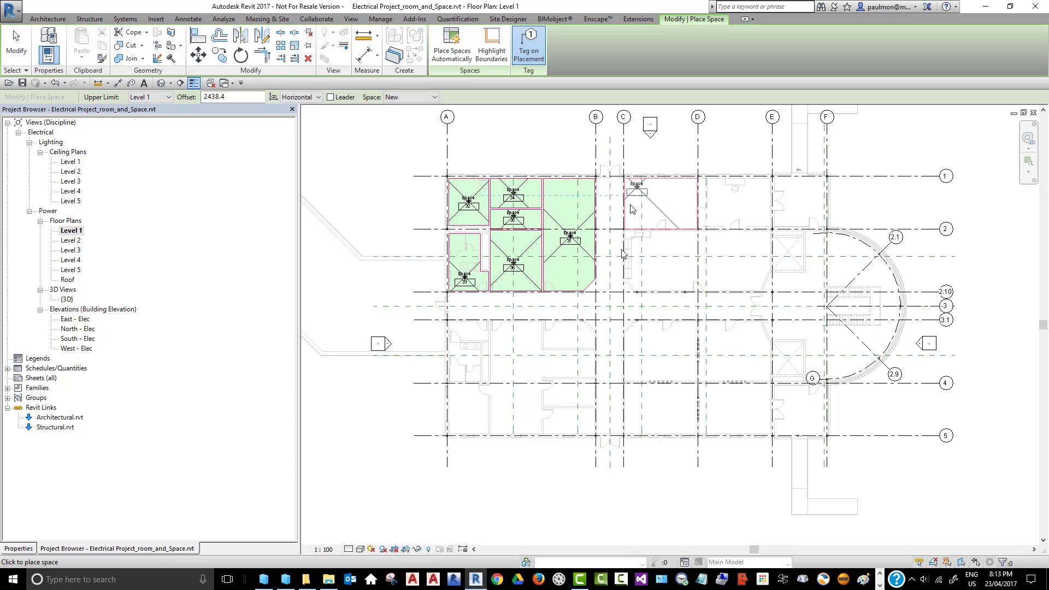
{"action": "left_click", "coordinate": [613, 289]}
{"action": "left_click", "coordinate": [664, 196]}
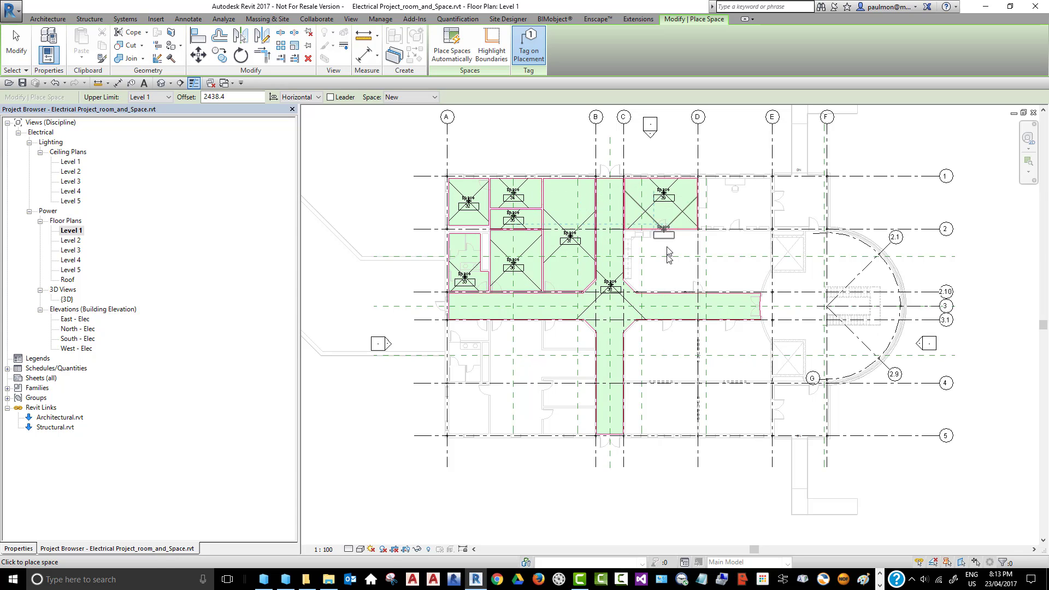
{"action": "left_click", "coordinate": [736, 216]}
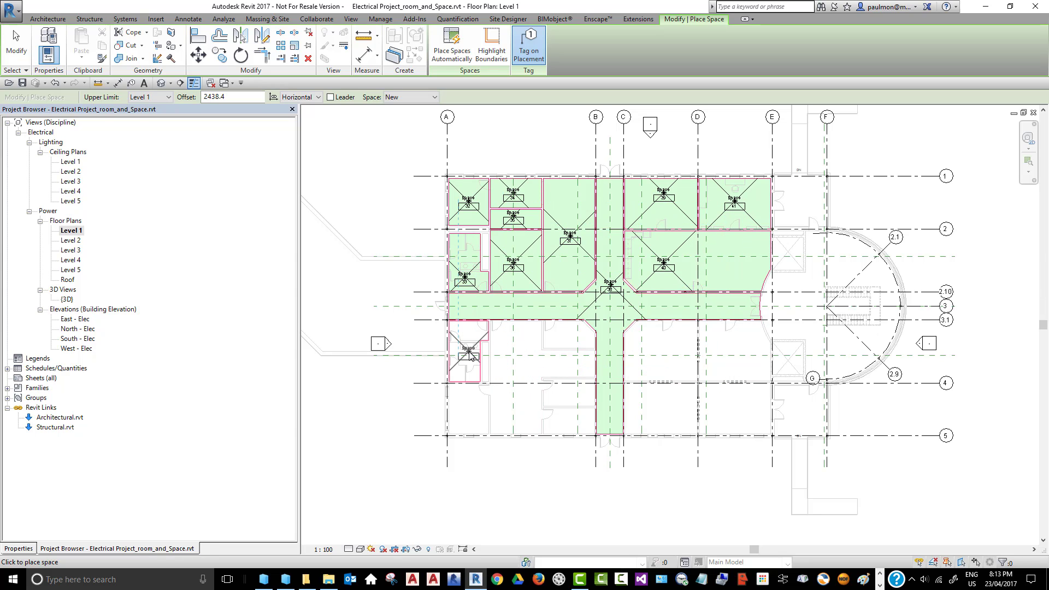
Place spaces in the lower rooms, the small room by the circular room, and the circular room.
{"action": "left_click", "coordinate": [470, 356]}
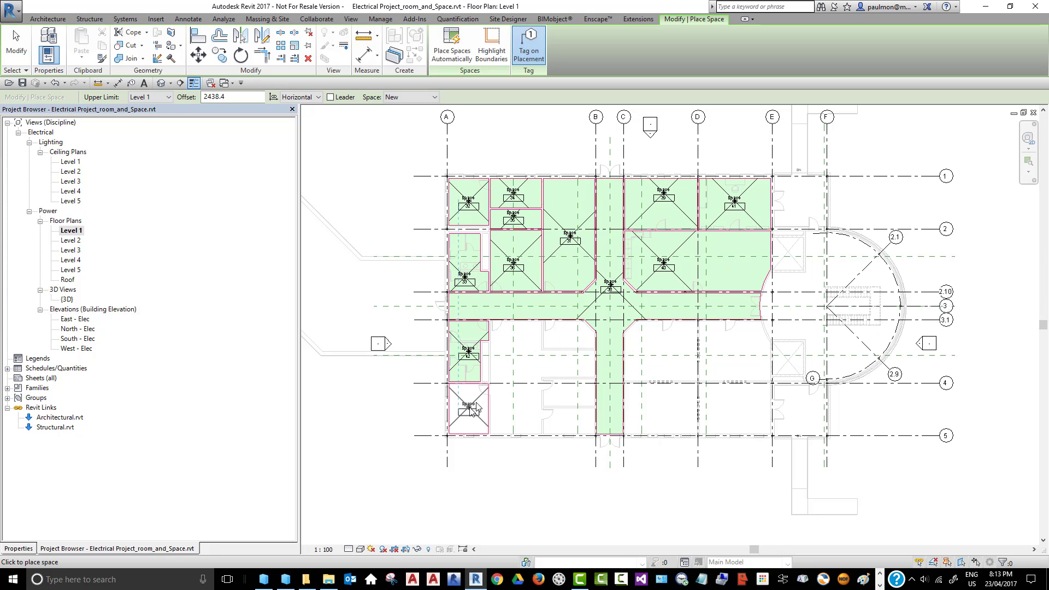
{"action": "left_click", "coordinate": [468, 411]}
{"action": "left_click", "coordinate": [521, 371]}
{"action": "left_click", "coordinate": [565, 337]}
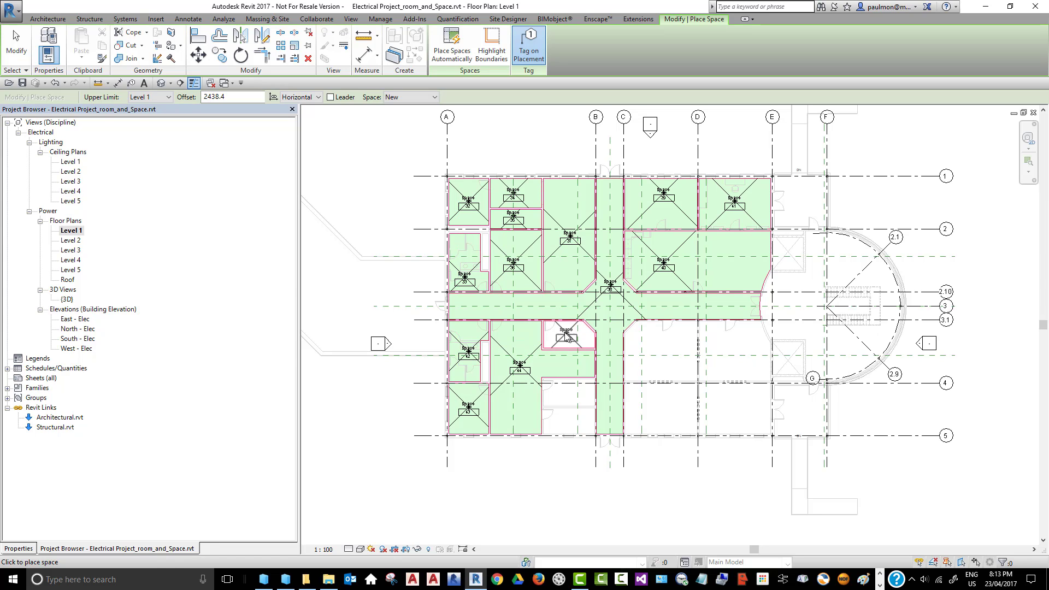
{"action": "left_click", "coordinate": [570, 392]}
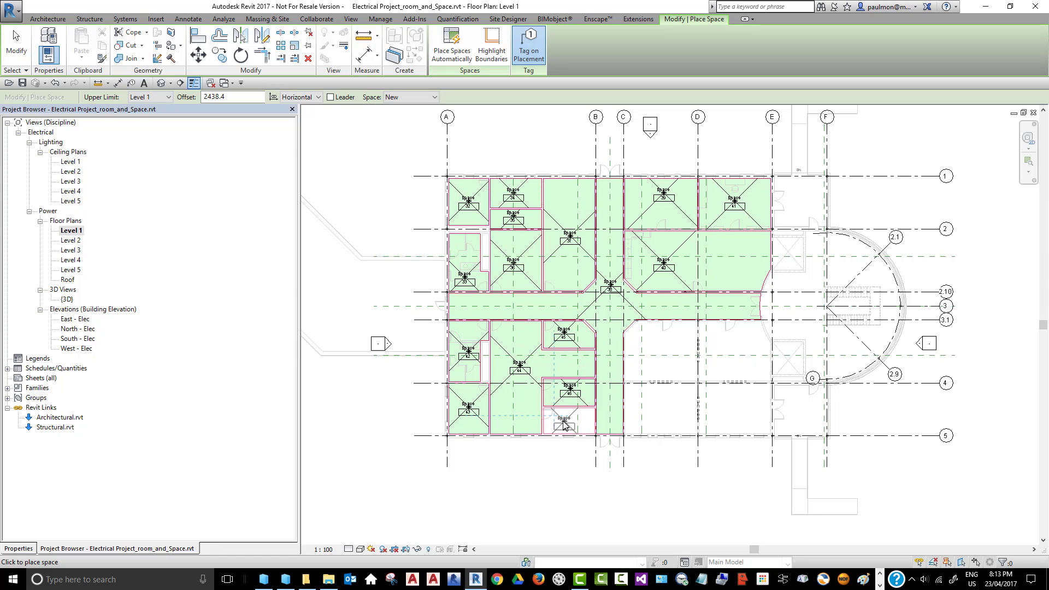
{"action": "left_click", "coordinate": [672, 363]}
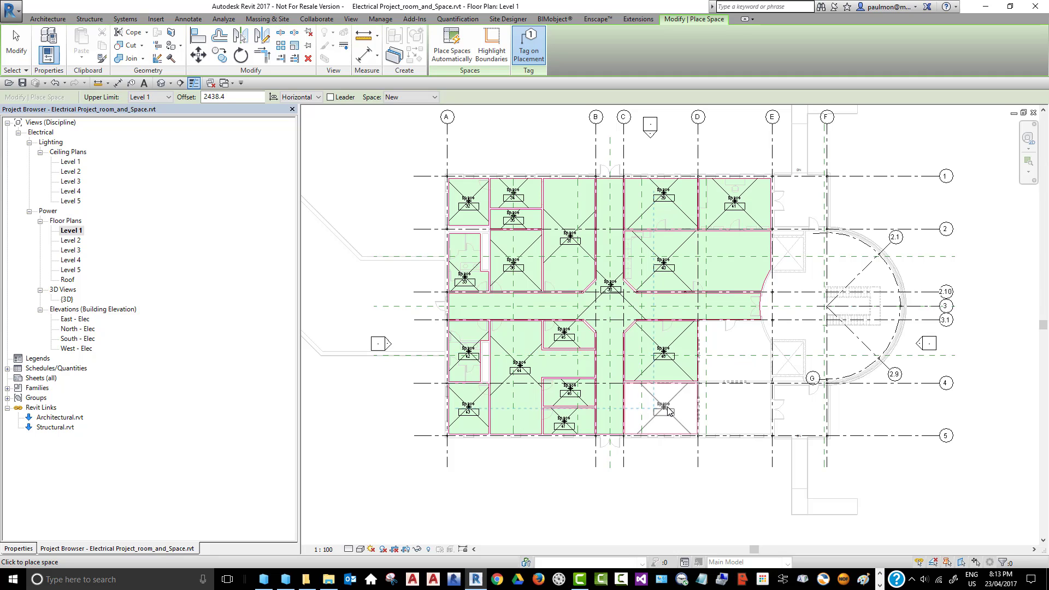
{"action": "left_click", "coordinate": [734, 352]}
{"action": "left_click", "coordinate": [742, 415]}
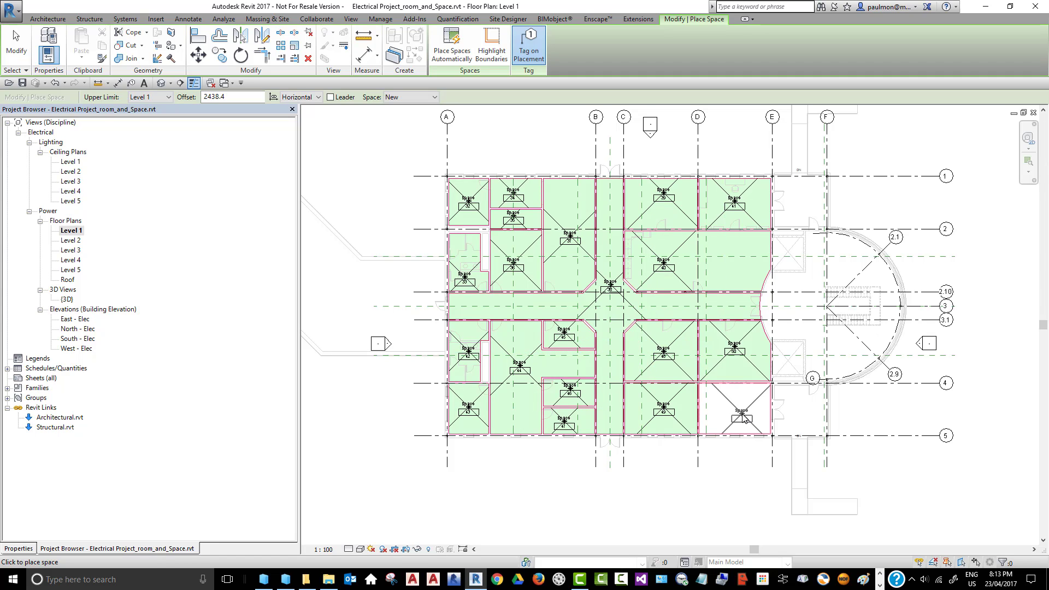
{"action": "left_click", "coordinate": [787, 364]}
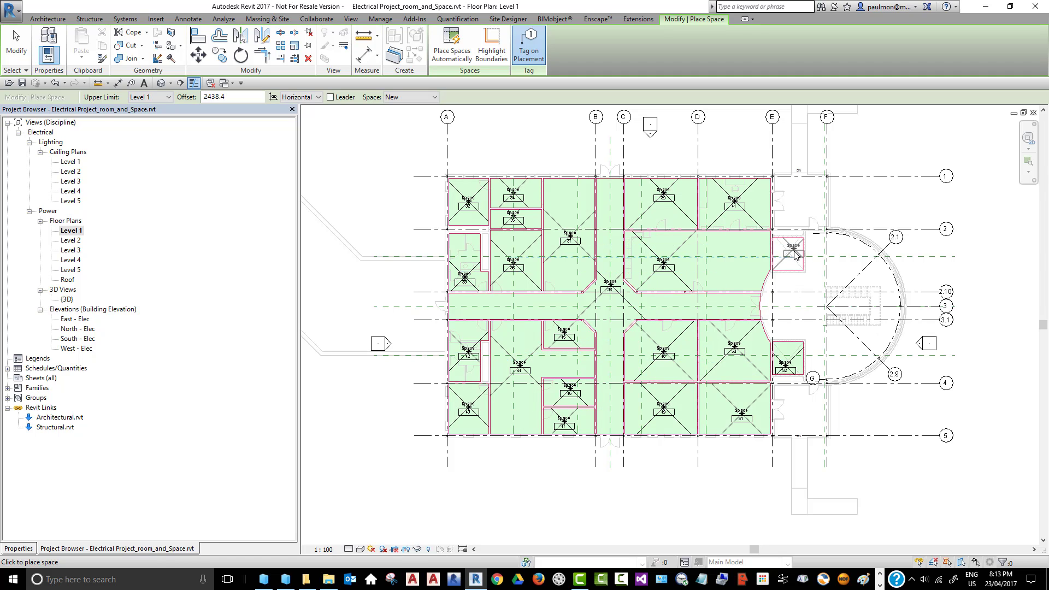
{"action": "left_click", "coordinate": [795, 252]}
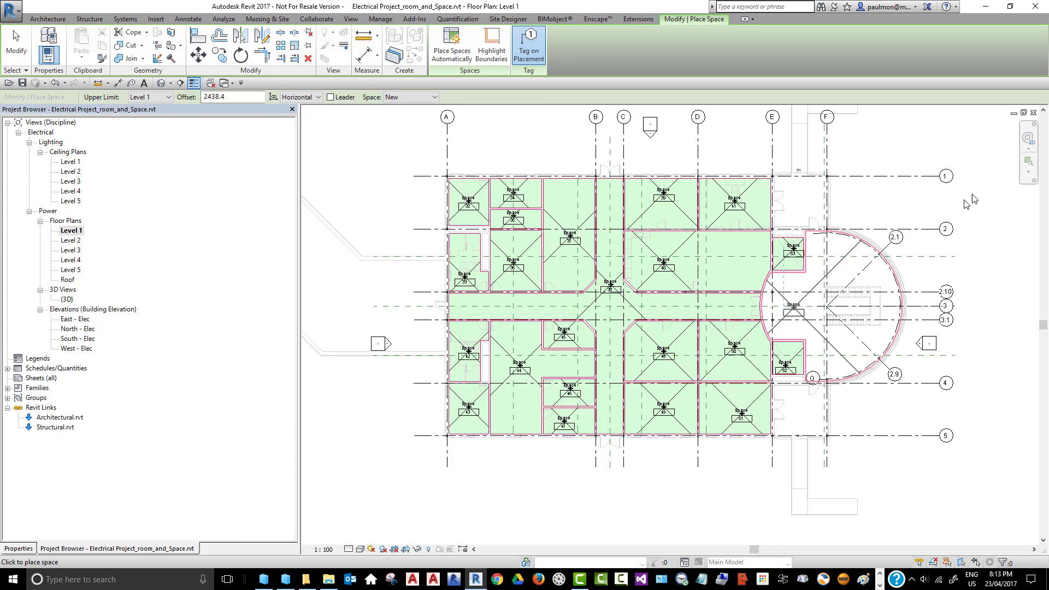
{"action": "left_click", "coordinate": [796, 312]}
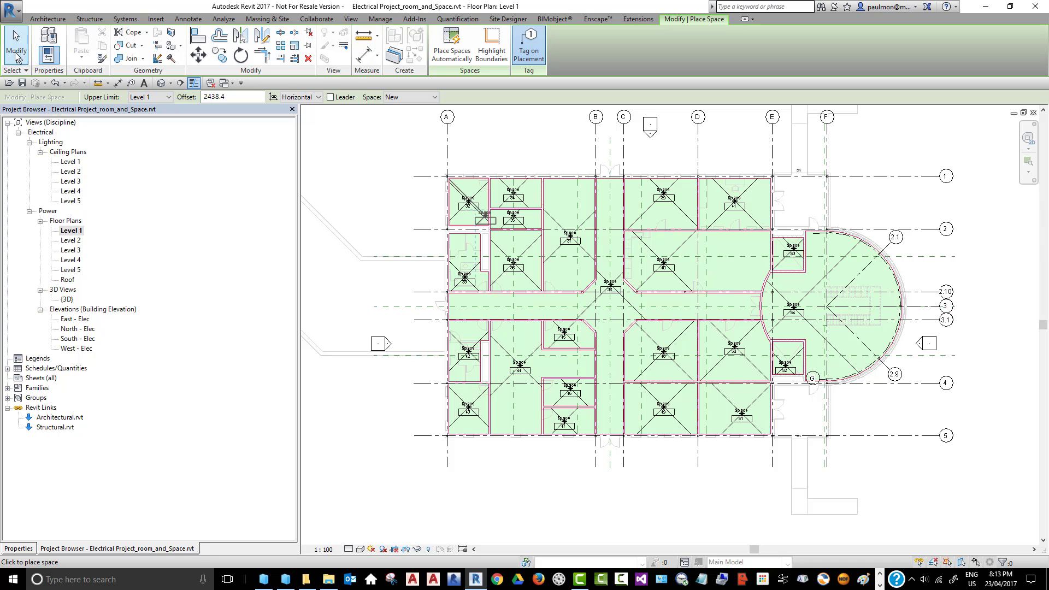
Restart the Space tool, drop an extra Space 55 into Space 37's room, and accept the warning.
{"action": "left_click", "coordinate": [17, 52]}
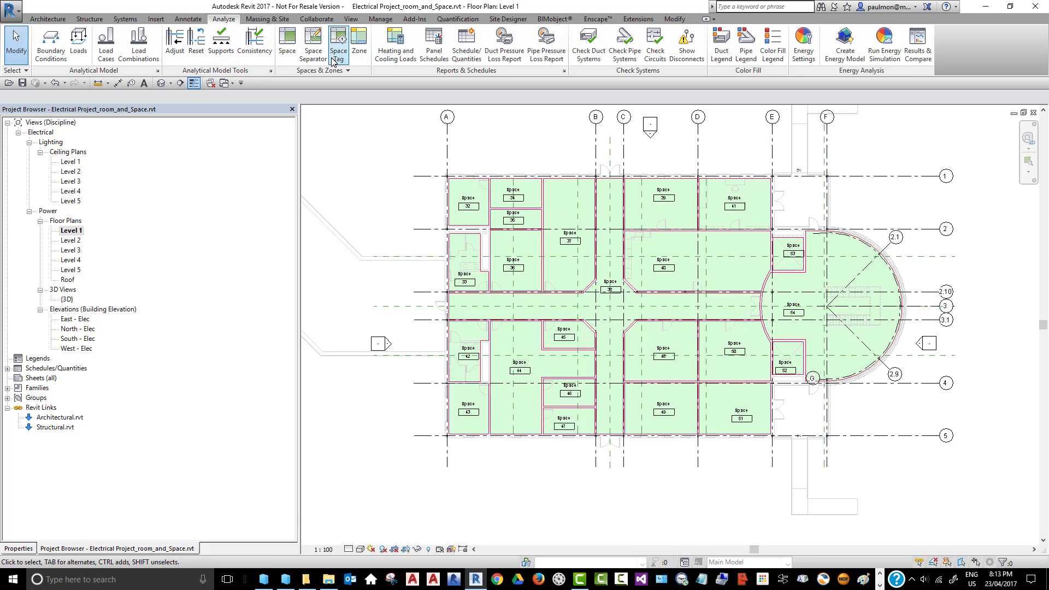
{"action": "left_click", "coordinate": [285, 59]}
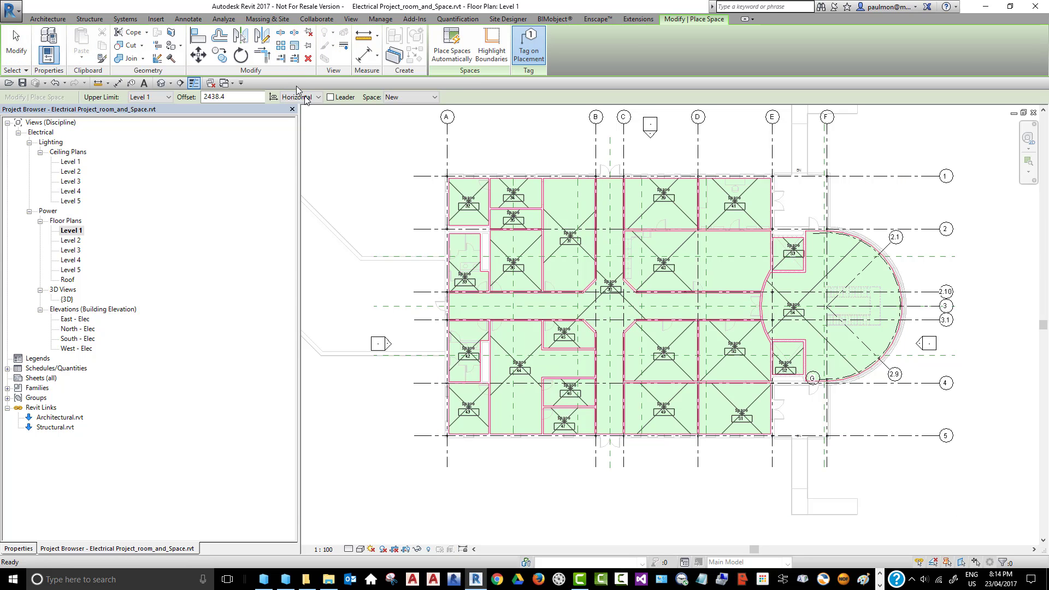
{"action": "scroll", "coordinate": [572, 210], "scroll_direction": "up", "scroll_amount": 2}
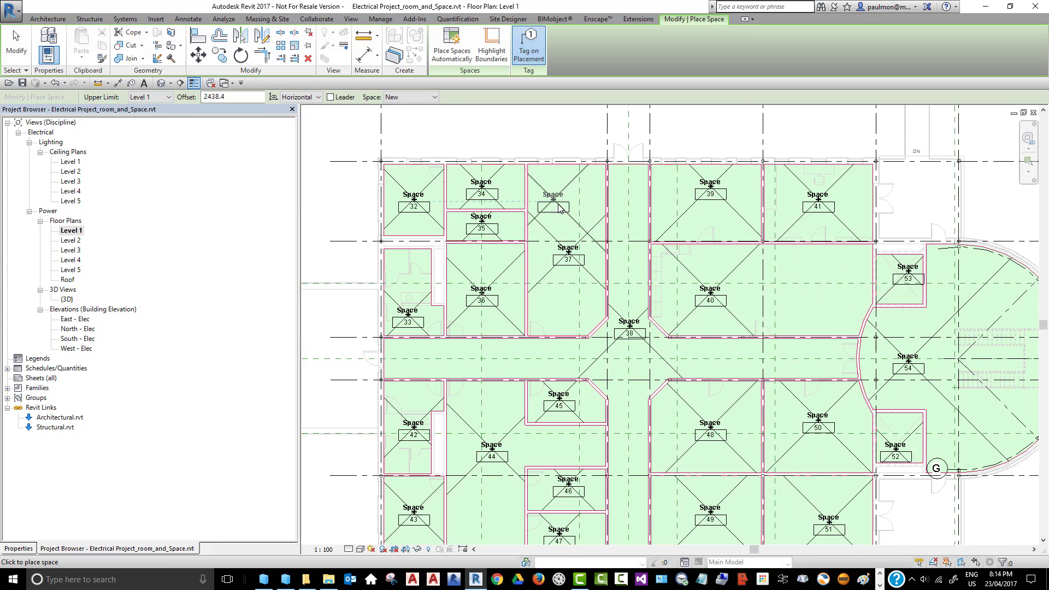
{"action": "left_click", "coordinate": [561, 209]}
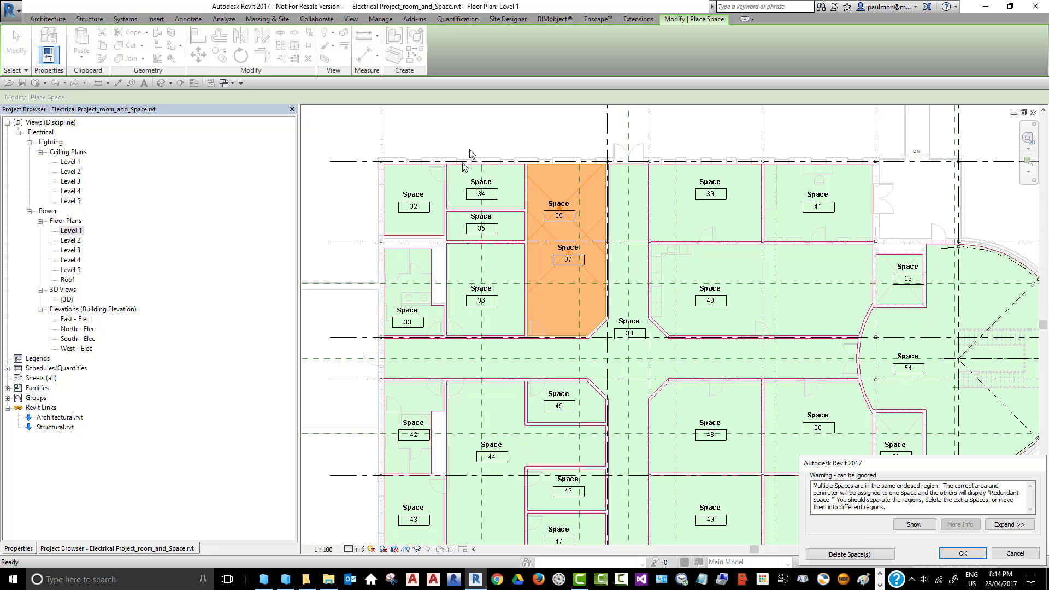
{"action": "scroll", "coordinate": [468, 153], "scroll_direction": "down", "scroll_amount": 1}
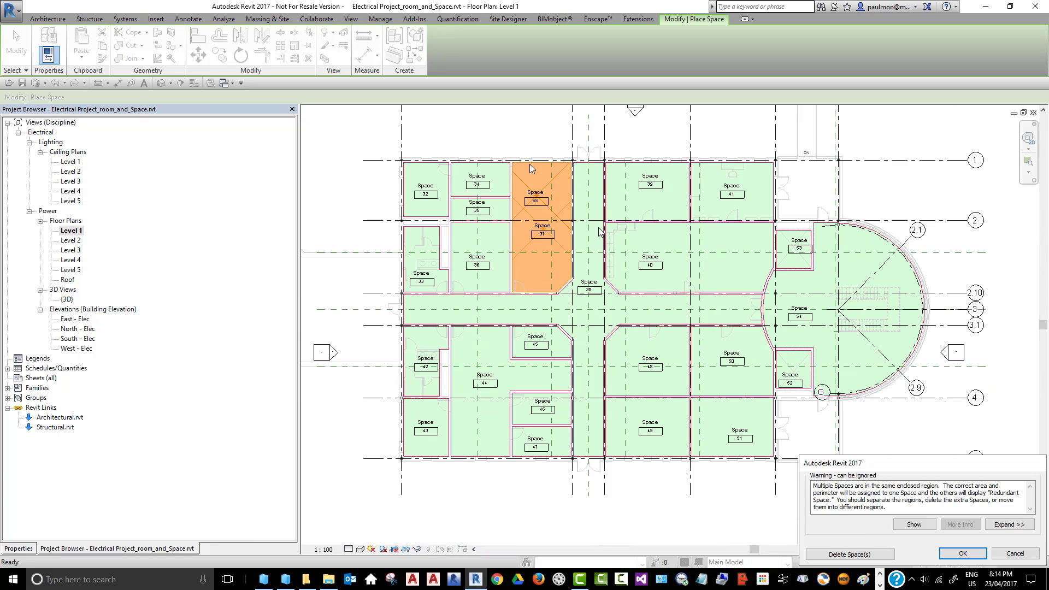
{"action": "left_click", "coordinate": [964, 554]}
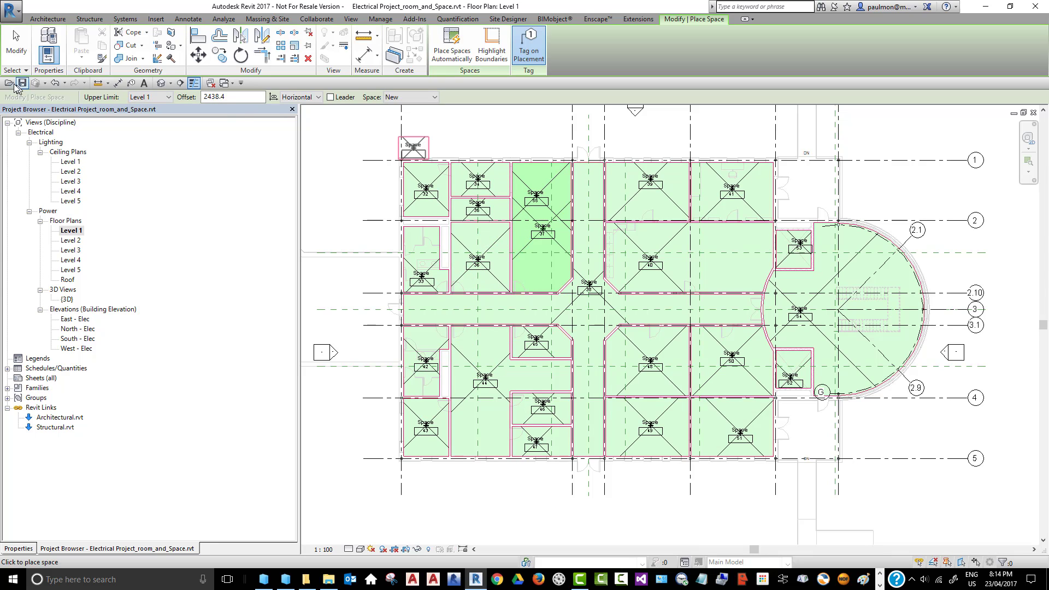
Select the redundant Space 55 and delete it, then zoom out to the whole Level 1 plan.
{"action": "left_click", "coordinate": [16, 44]}
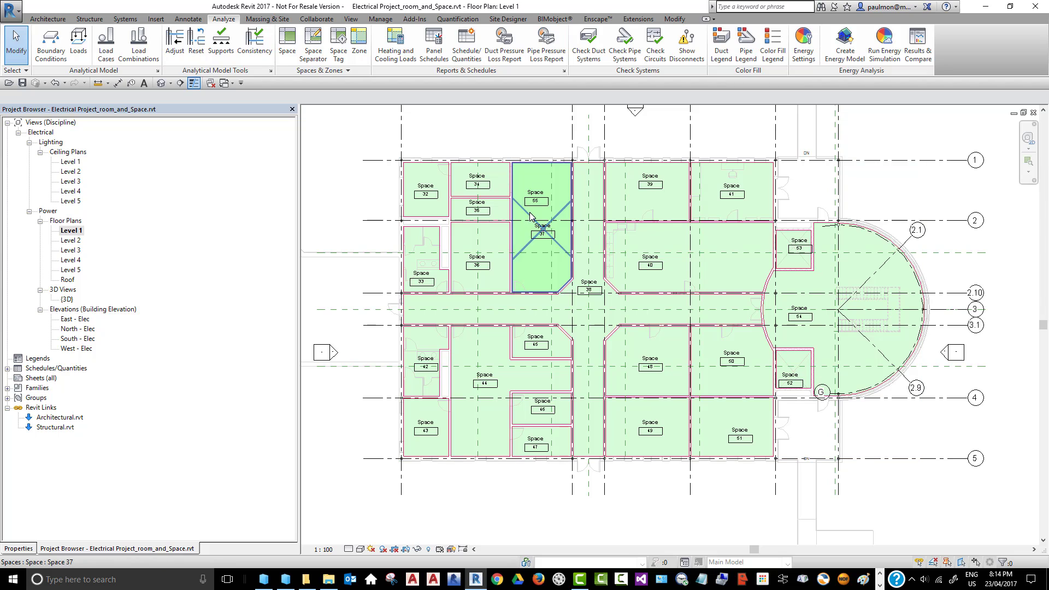
{"action": "scroll", "coordinate": [538, 208], "scroll_direction": "up", "scroll_amount": 3}
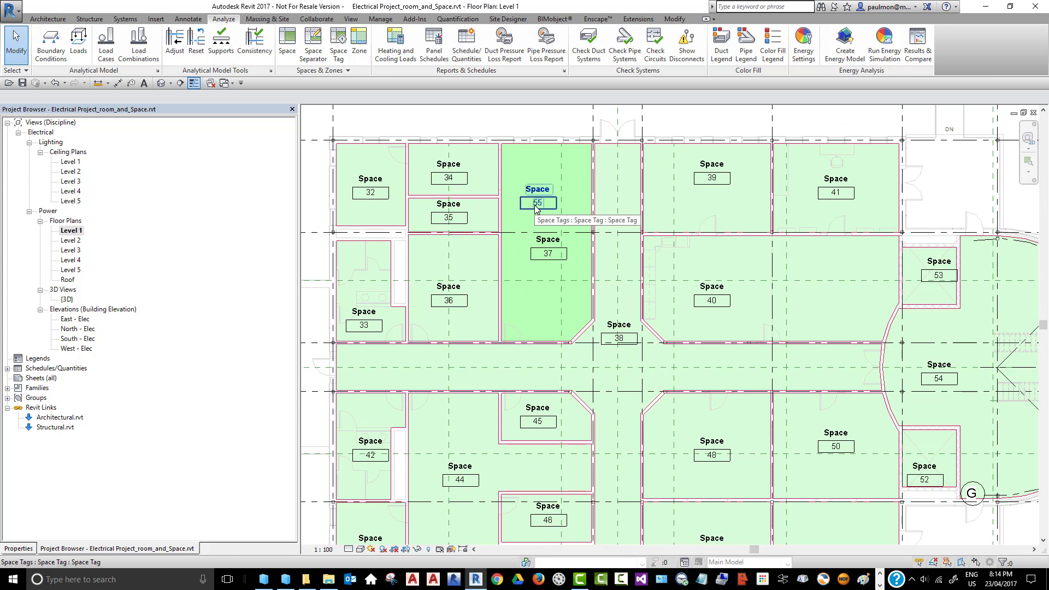
{"action": "key", "text": "Tab"}
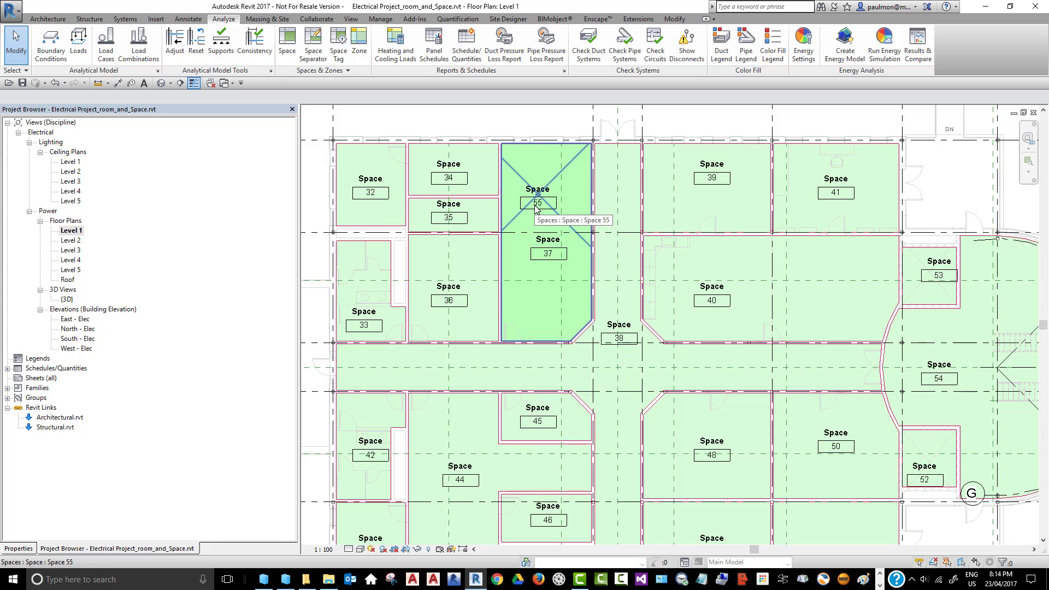
{"action": "left_click", "coordinate": [537, 208]}
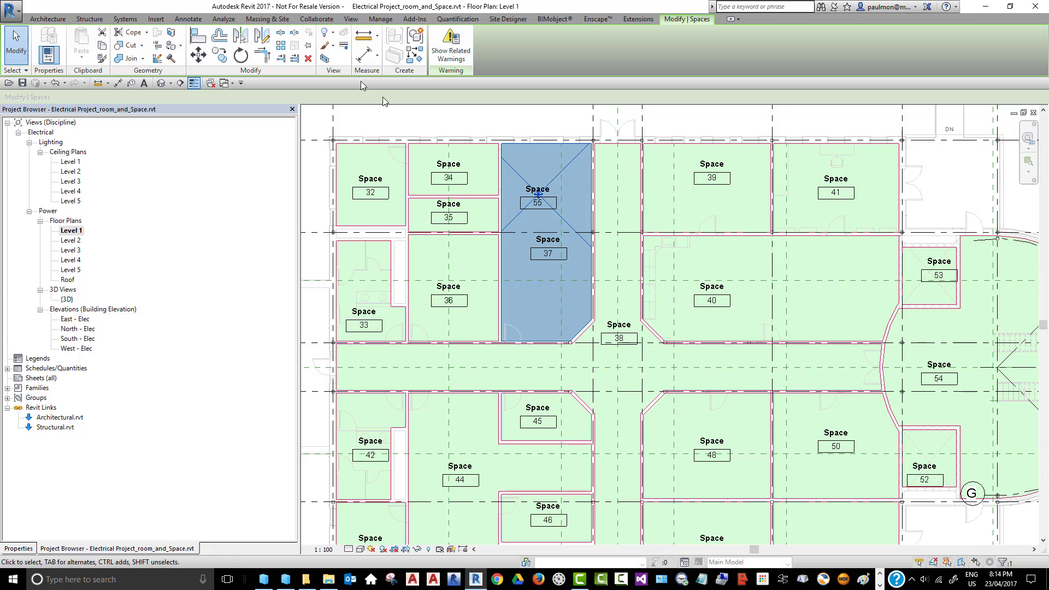
{"action": "left_click", "coordinate": [308, 59]}
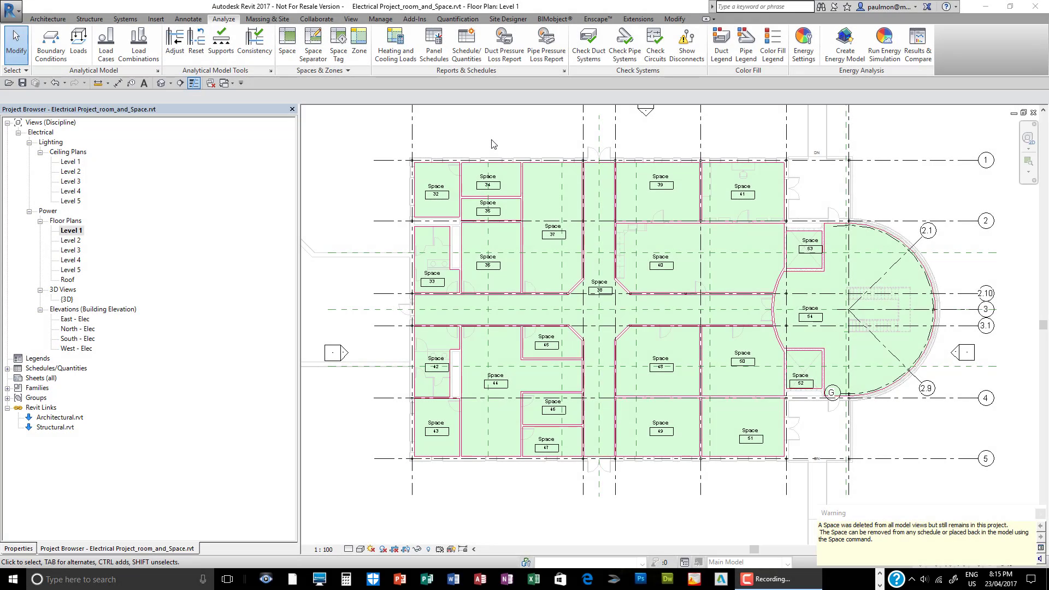
{"action": "scroll", "coordinate": [412, 190], "scroll_direction": "up", "scroll_amount": 4}
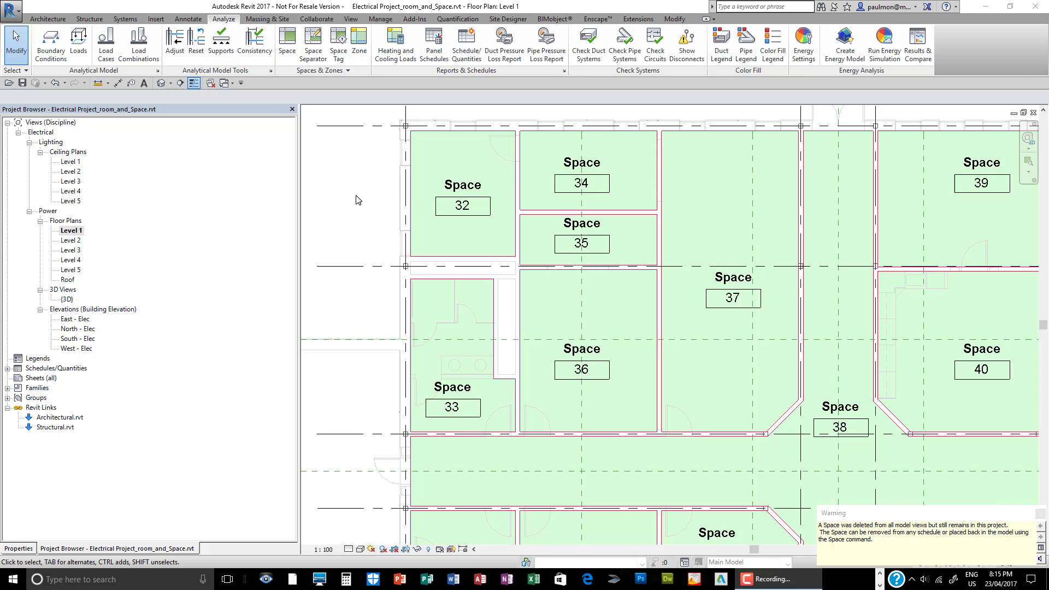
{"action": "scroll", "coordinate": [356, 199], "scroll_direction": "down", "scroll_amount": 2}
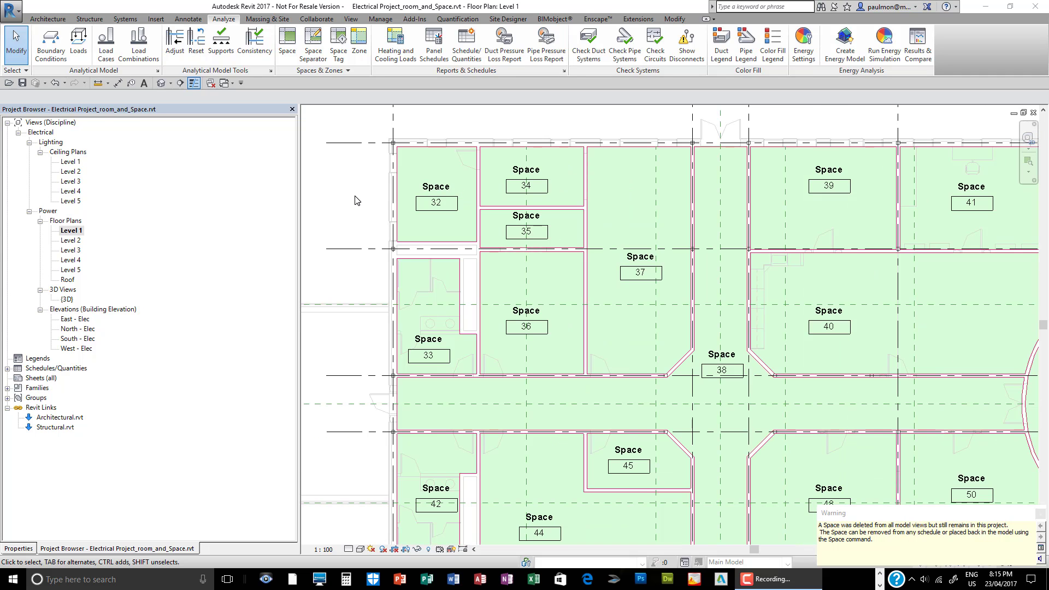
{"action": "scroll", "coordinate": [356, 172], "scroll_direction": "down", "scroll_amount": 2}
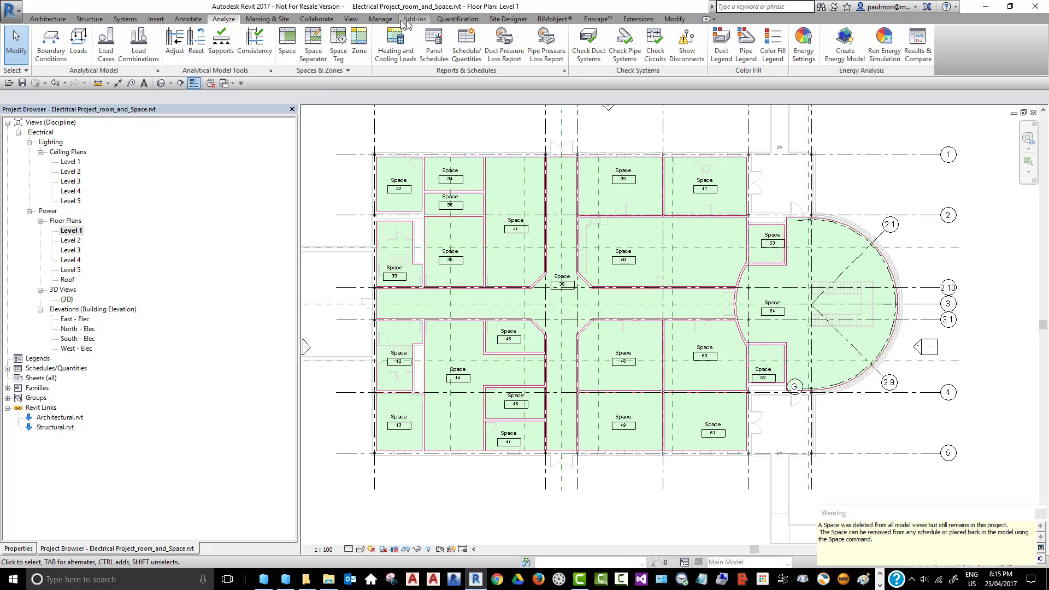
Create a new Spaces-category schedule named Space Schedule 2.
{"action": "left_click", "coordinate": [351, 19]}
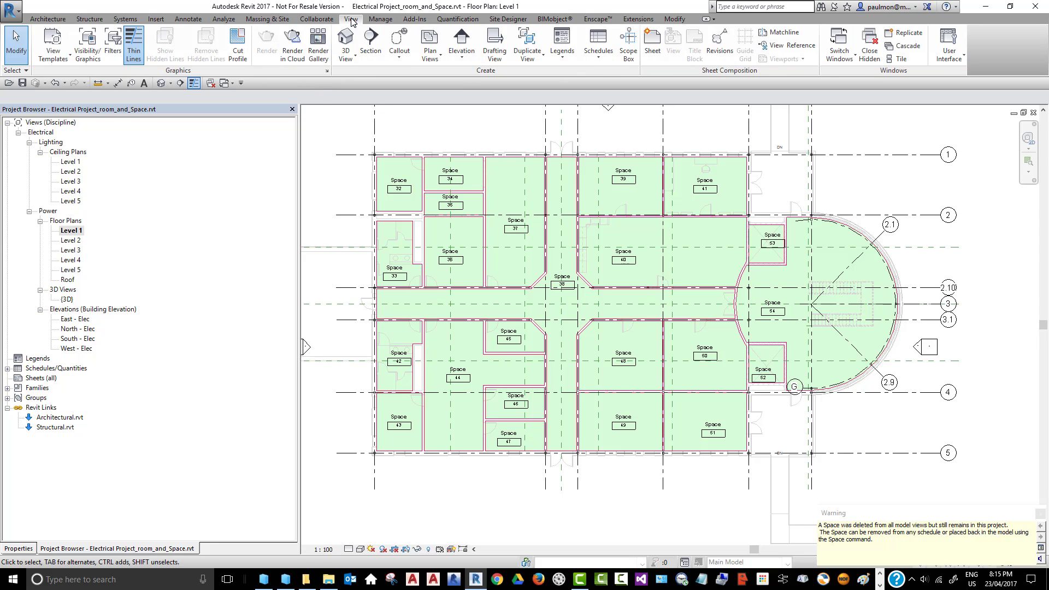
{"action": "left_click", "coordinate": [600, 61]}
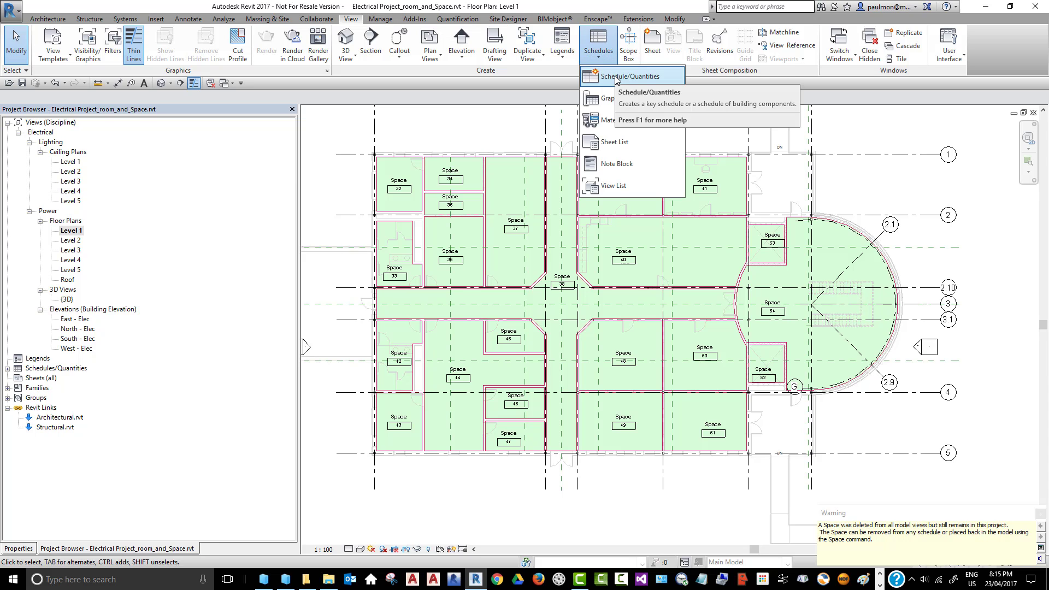
{"action": "left_click", "coordinate": [616, 77]}
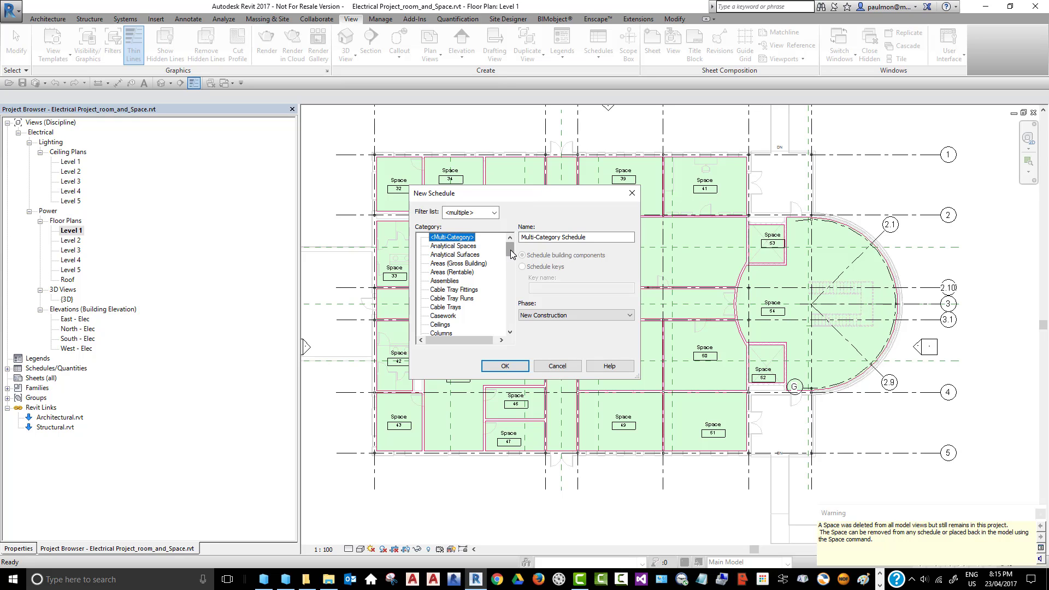
{"action": "left_click_drag", "start_coordinate": [512, 256], "coordinate": [511, 307]}
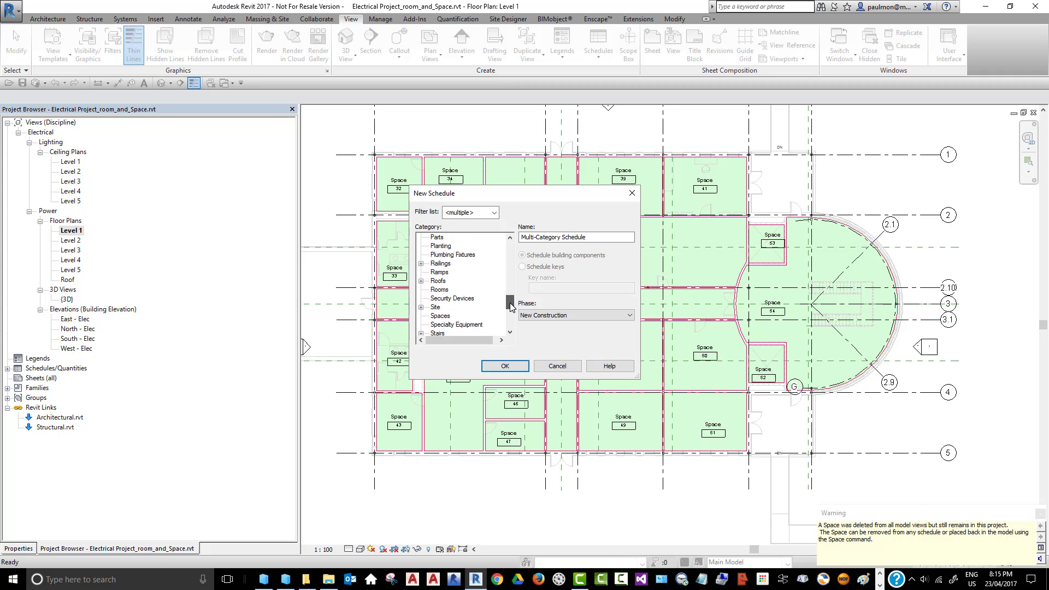
{"action": "left_click", "coordinate": [440, 316]}
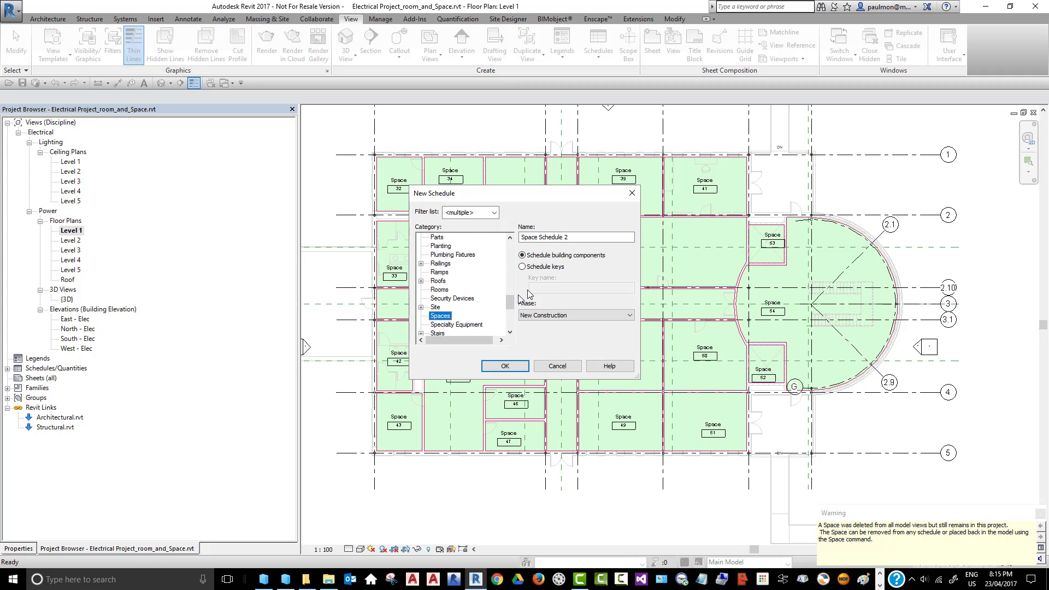
{"action": "left_click", "coordinate": [505, 367]}
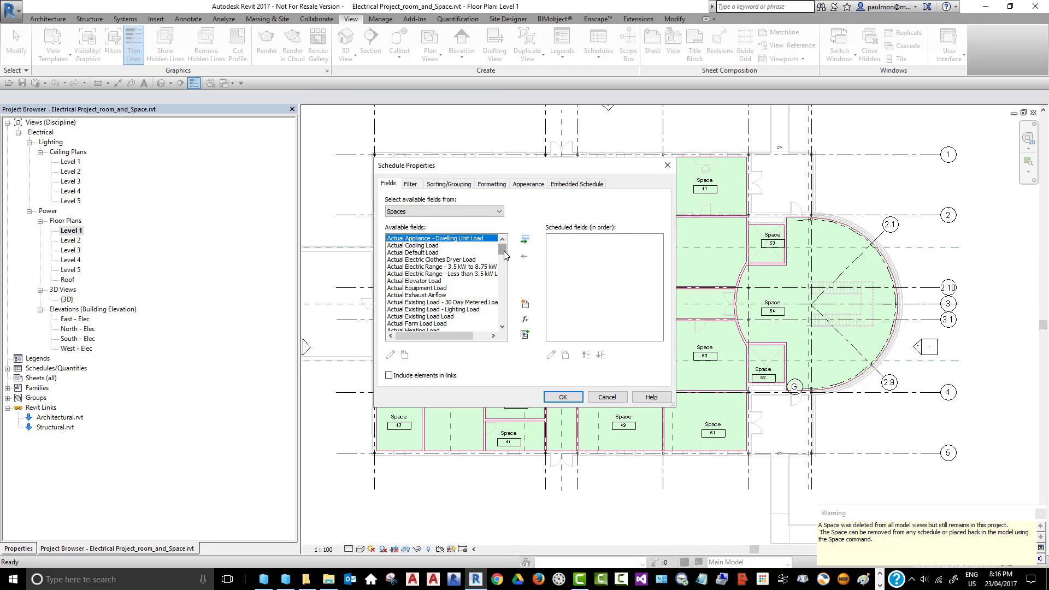
Add the Level, Name and Number space fields to the schedule.
{"action": "left_click_drag", "start_coordinate": [504, 253], "coordinate": [504, 298]}
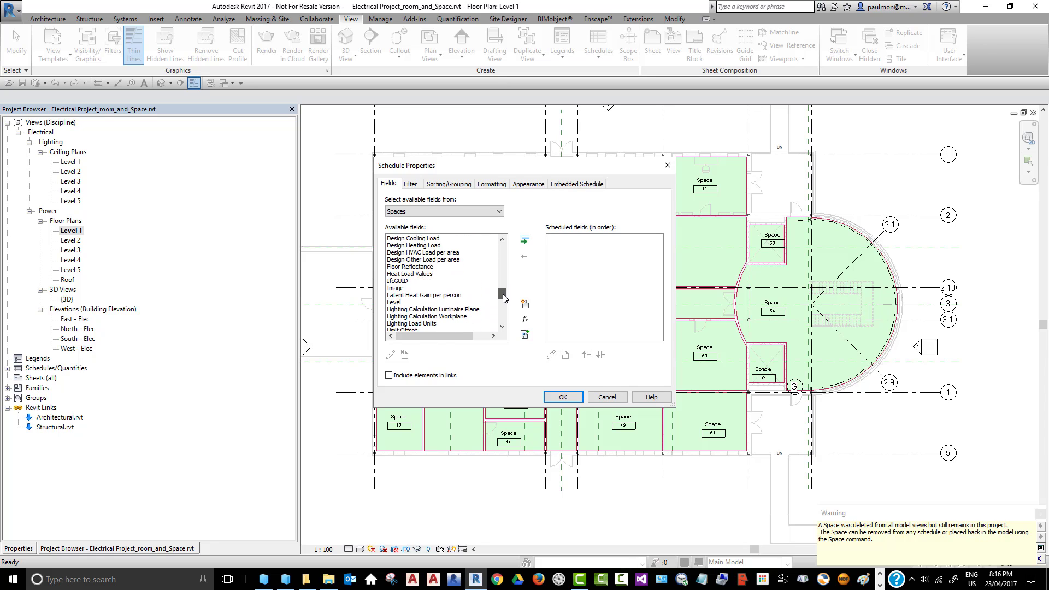
{"action": "left_click", "coordinate": [396, 303]}
{"action": "left_click", "coordinate": [527, 241]}
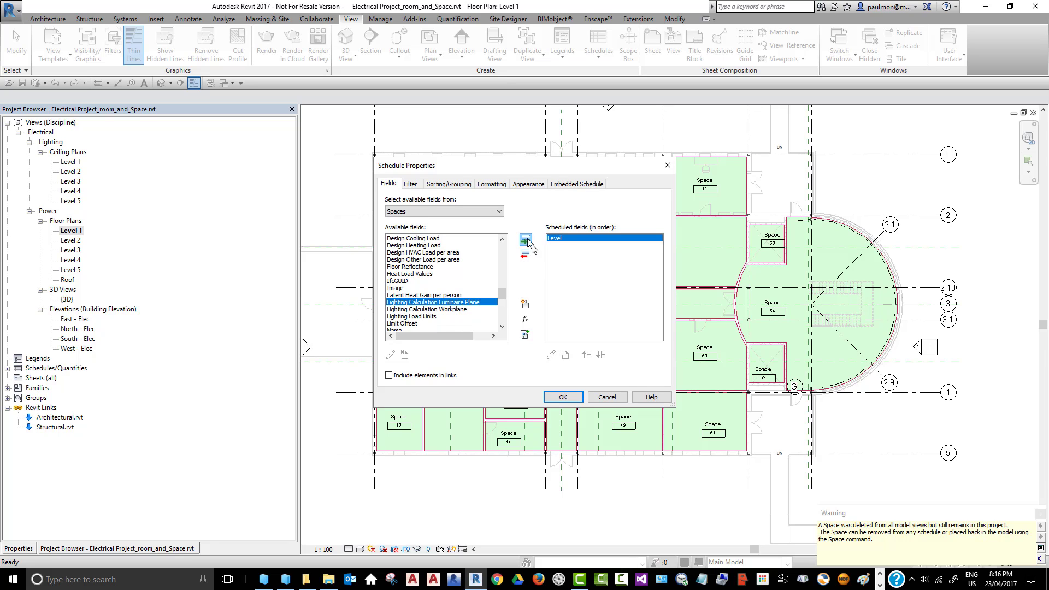
{"action": "left_click", "coordinate": [503, 326]}
{"action": "left_click", "coordinate": [503, 327]}
{"action": "left_click", "coordinate": [503, 327]}
{"action": "left_click", "coordinate": [502, 327]}
{"action": "left_click", "coordinate": [503, 327]}
{"action": "left_click", "coordinate": [502, 327]}
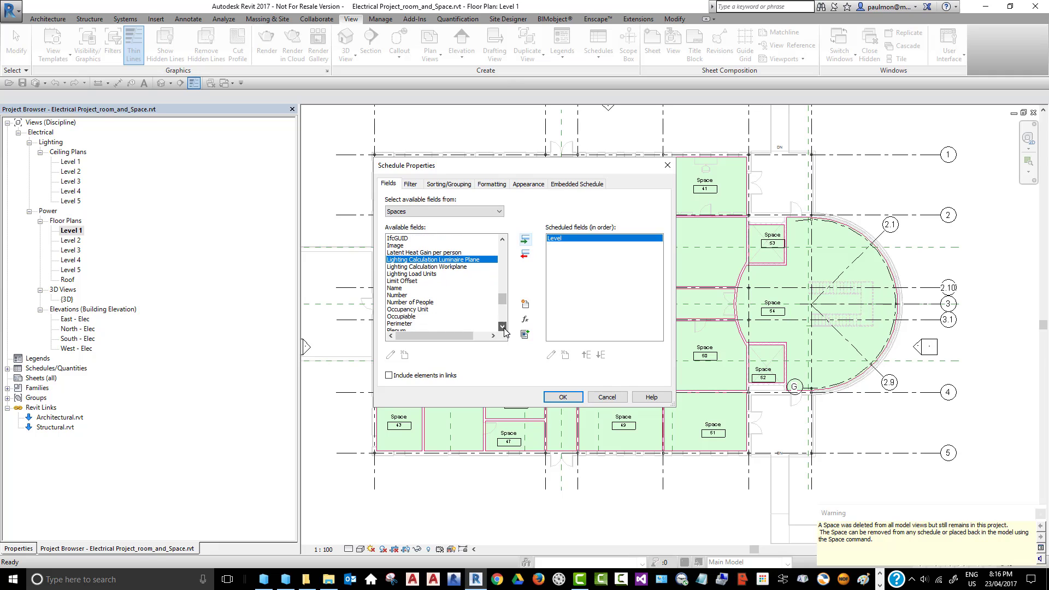
{"action": "left_click", "coordinate": [399, 288]}
{"action": "left_click", "coordinate": [525, 240]}
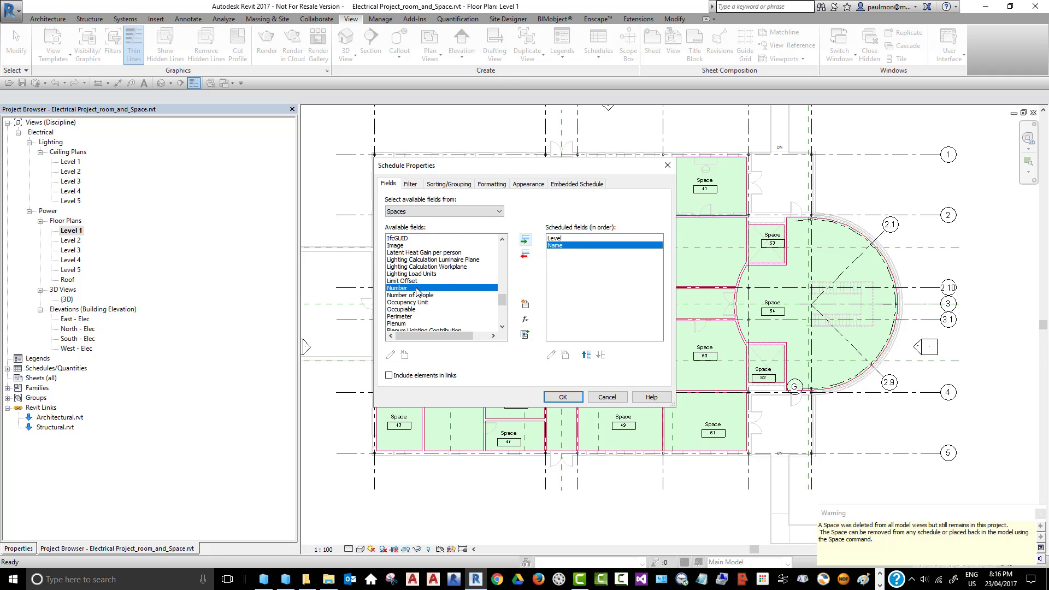
{"action": "left_click", "coordinate": [524, 240]}
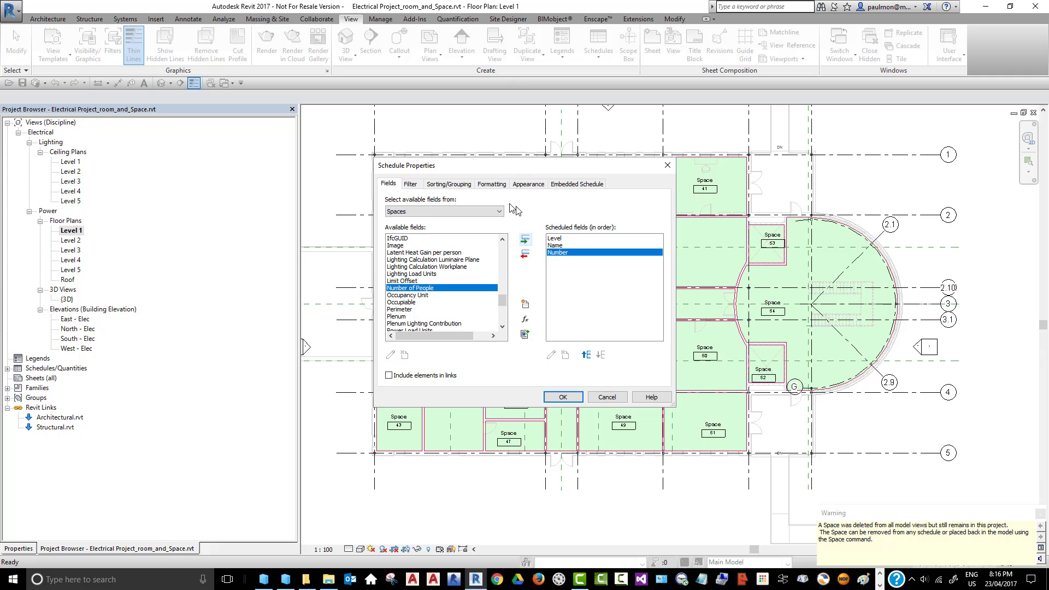
Switch the field source to Room and add Room: Name and Room: Number.
{"action": "left_click", "coordinate": [492, 212]}
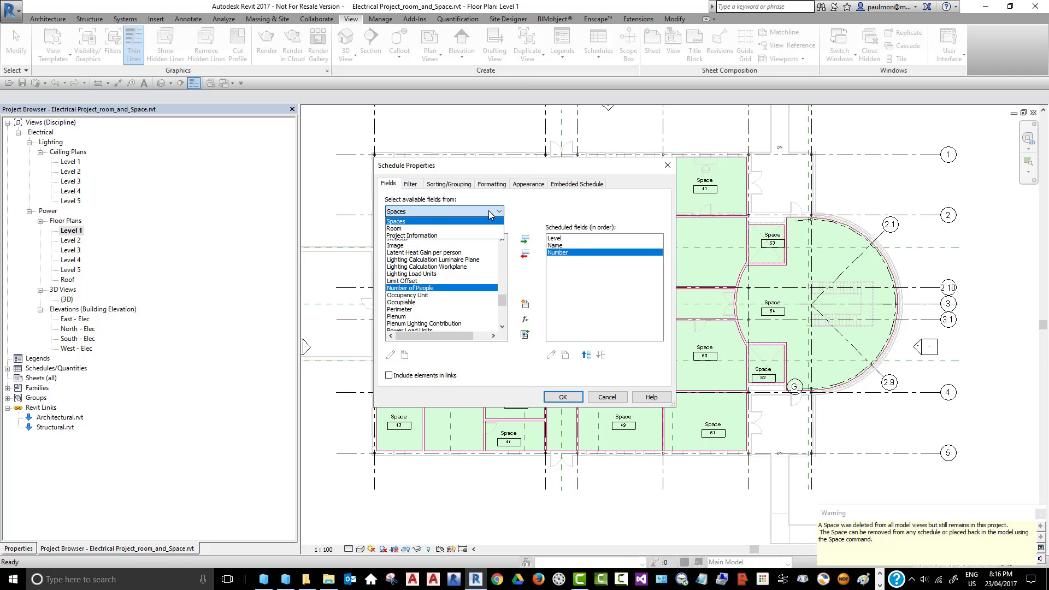
{"action": "left_click", "coordinate": [395, 229]}
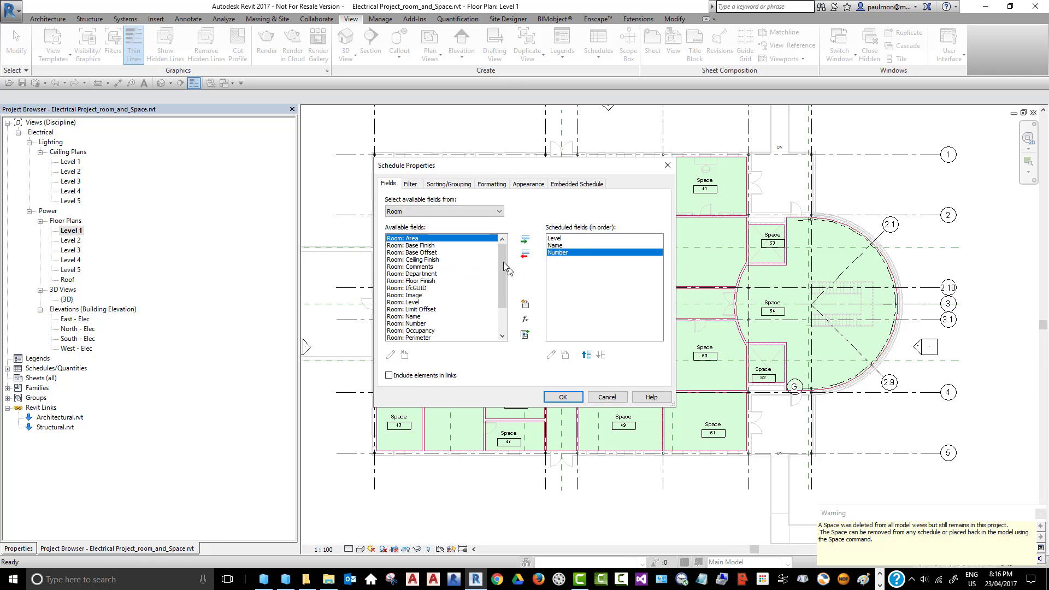
{"action": "left_click_drag", "start_coordinate": [503, 261], "coordinate": [500, 279]}
{"action": "left_click", "coordinate": [416, 281]}
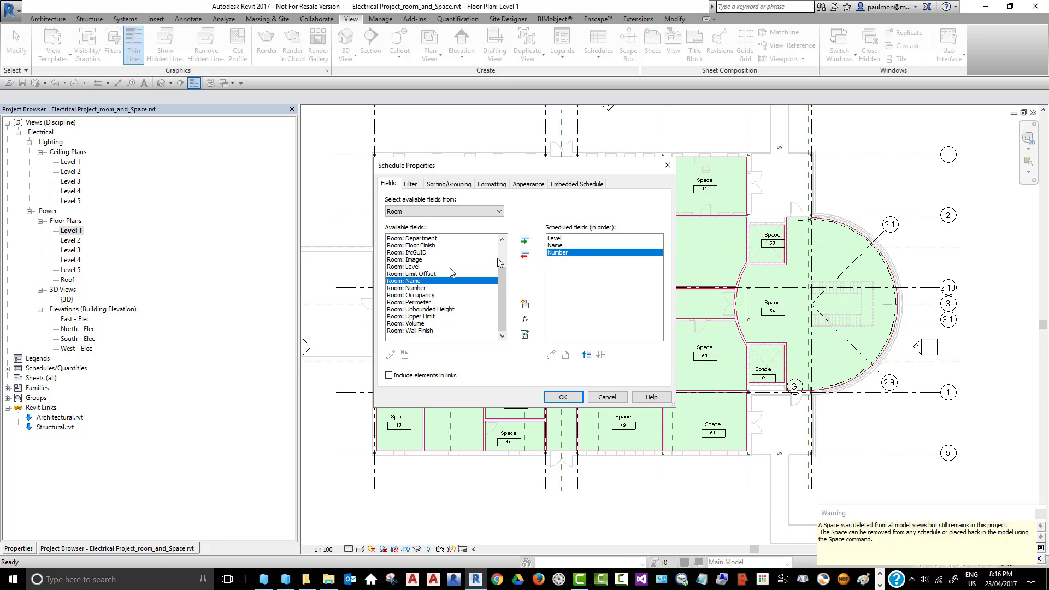
{"action": "left_click", "coordinate": [525, 239]}
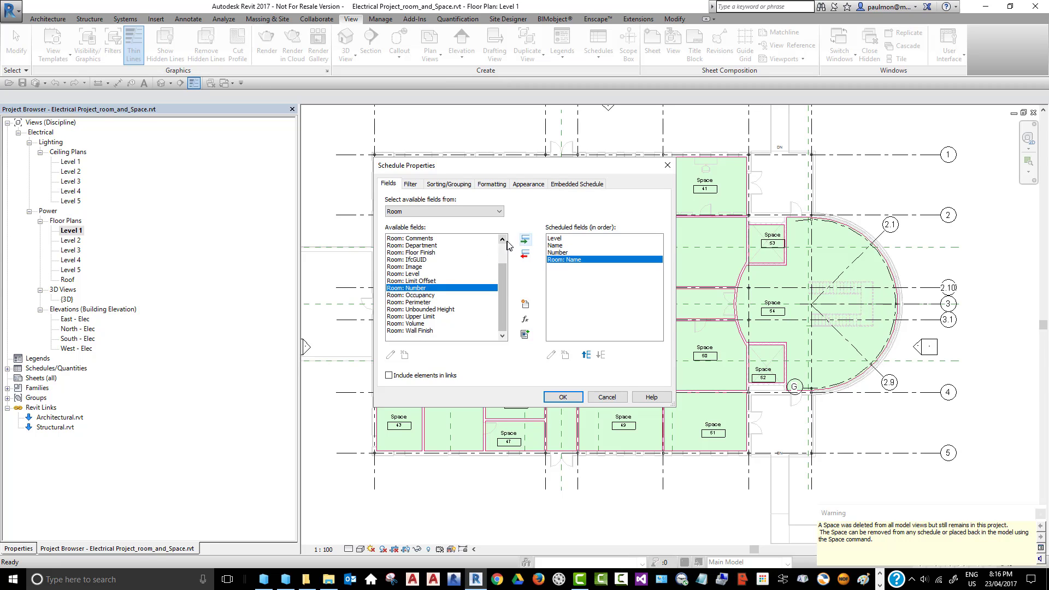
{"action": "left_click", "coordinate": [525, 240]}
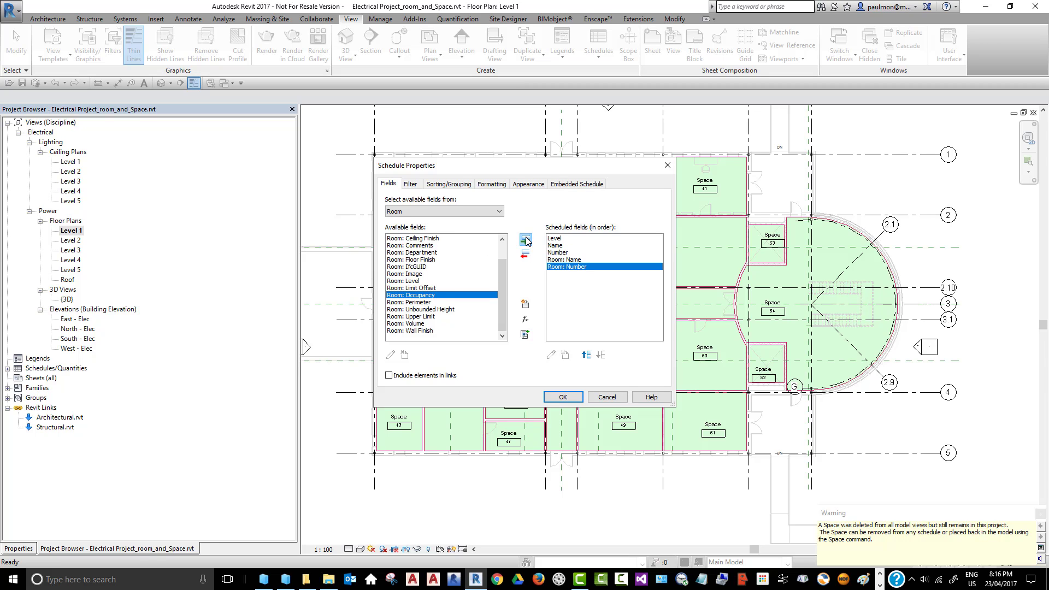
Sort by Level with headers, then by Room: Number, and open the schedule.
{"action": "left_click", "coordinate": [447, 186]}
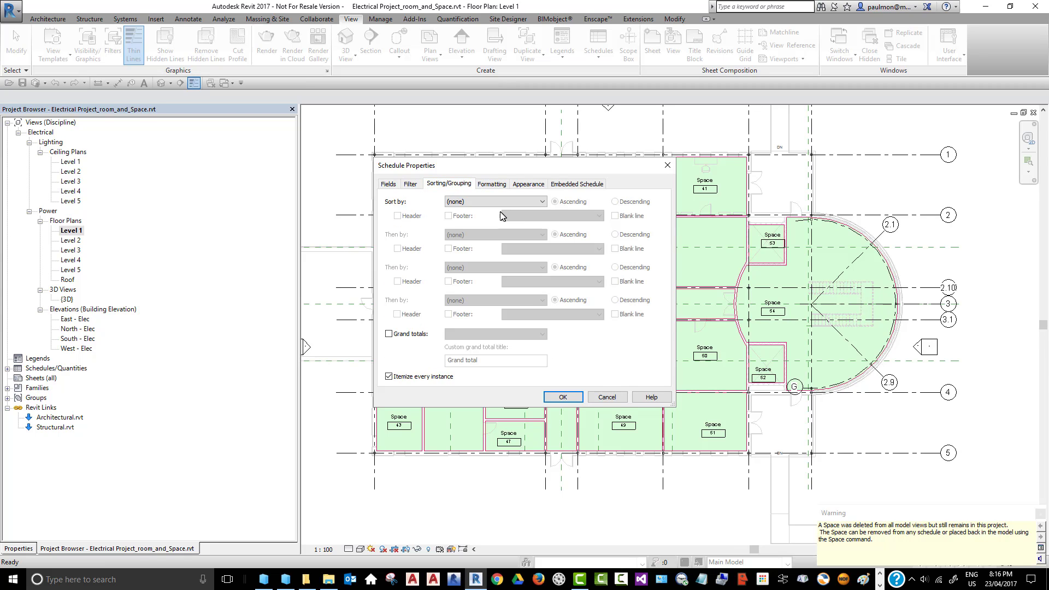
{"action": "left_click", "coordinate": [483, 201]}
{"action": "left_click", "coordinate": [481, 219]}
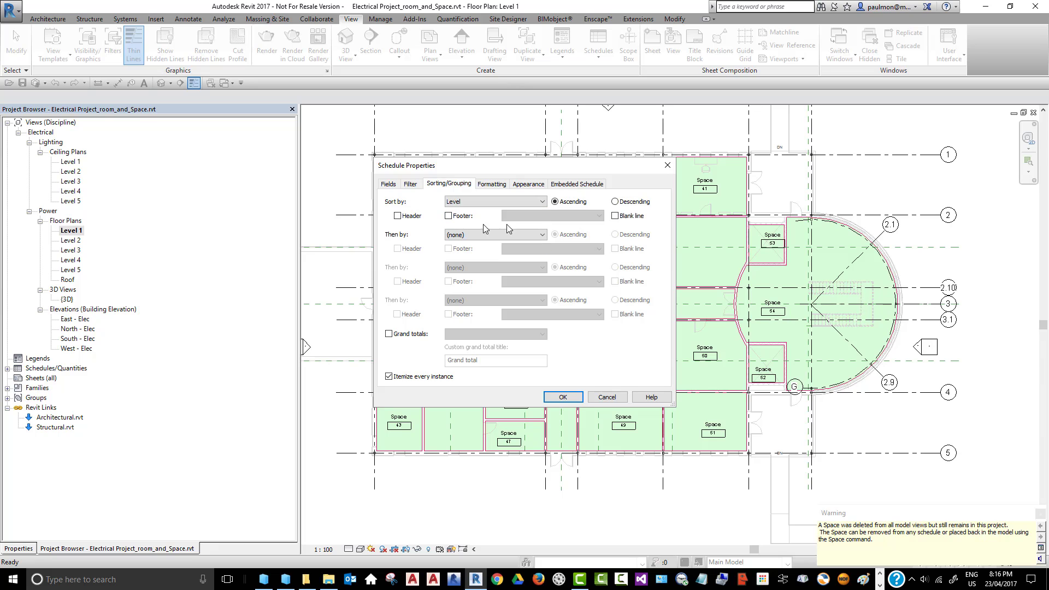
{"action": "left_click", "coordinate": [397, 216]}
{"action": "left_click", "coordinate": [489, 236]}
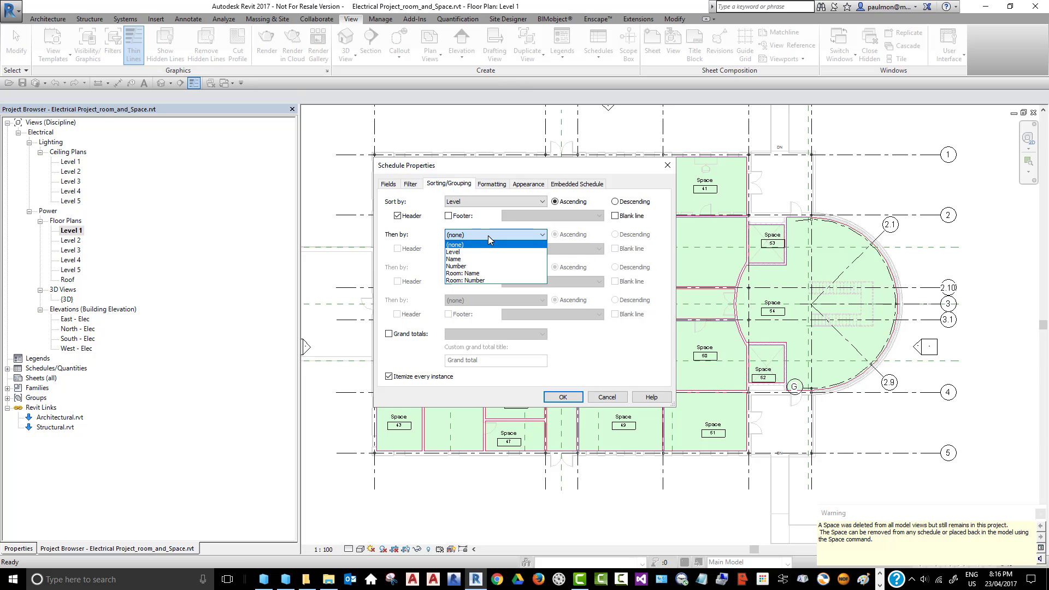
{"action": "left_click", "coordinate": [483, 281]}
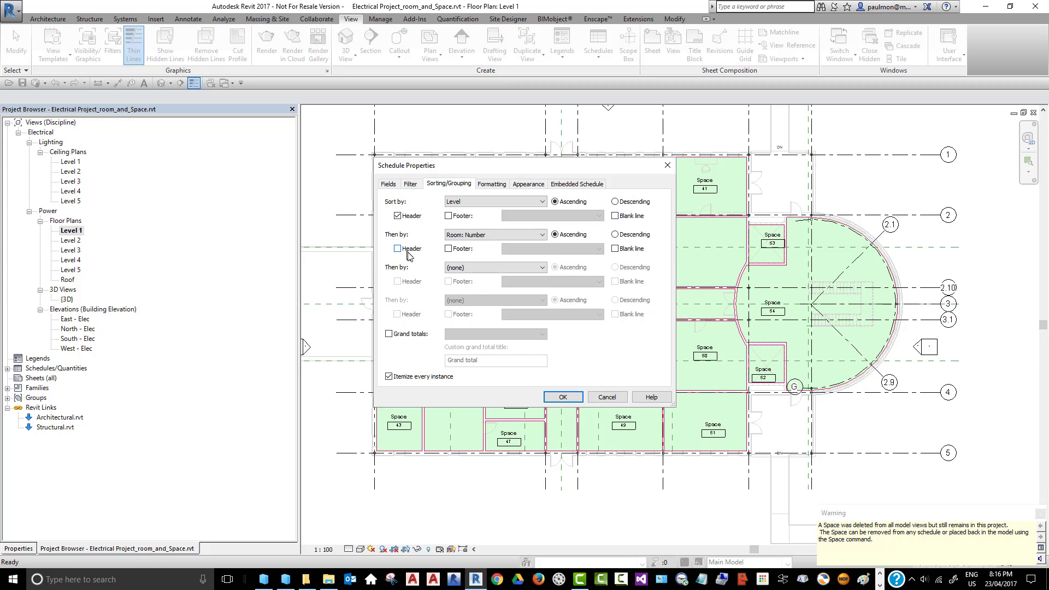
{"action": "left_click", "coordinate": [563, 398]}
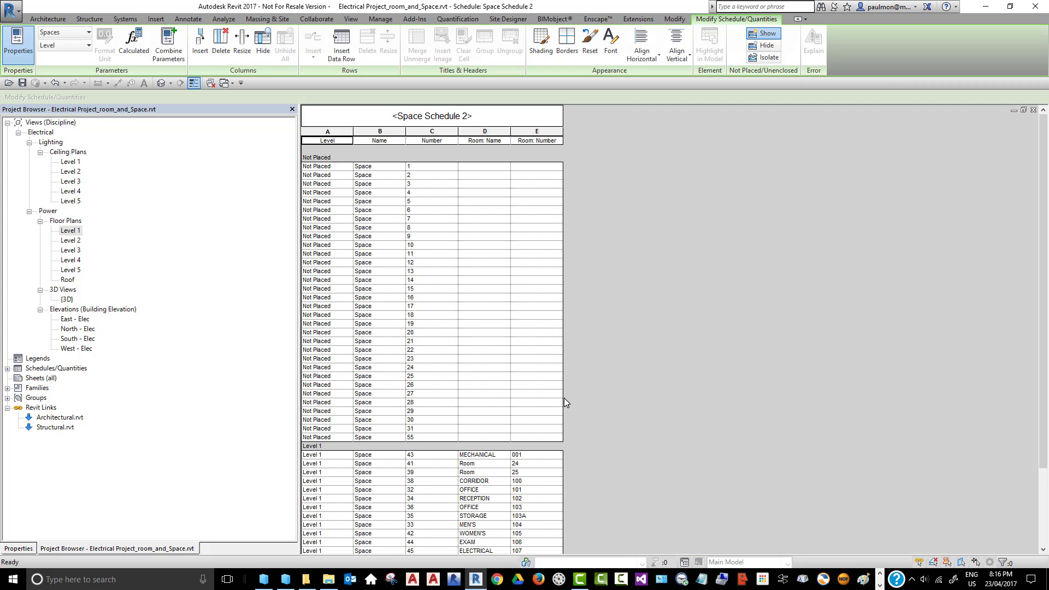
{"action": "scroll", "coordinate": [574, 280], "scroll_direction": "down", "scroll_amount": 4}
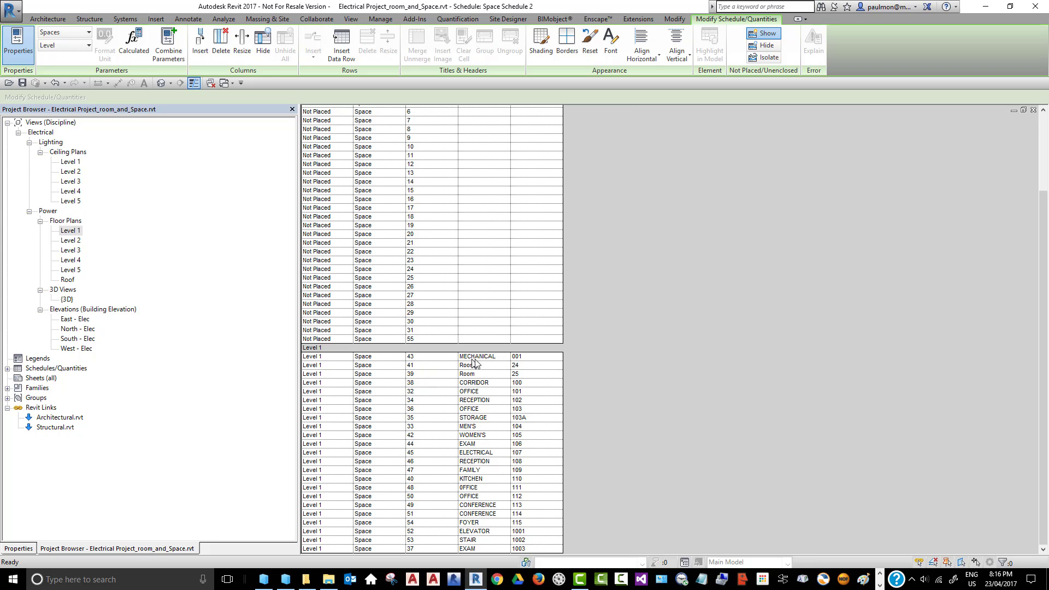
{"action": "scroll", "coordinate": [484, 355], "scroll_direction": "up", "scroll_amount": 3}
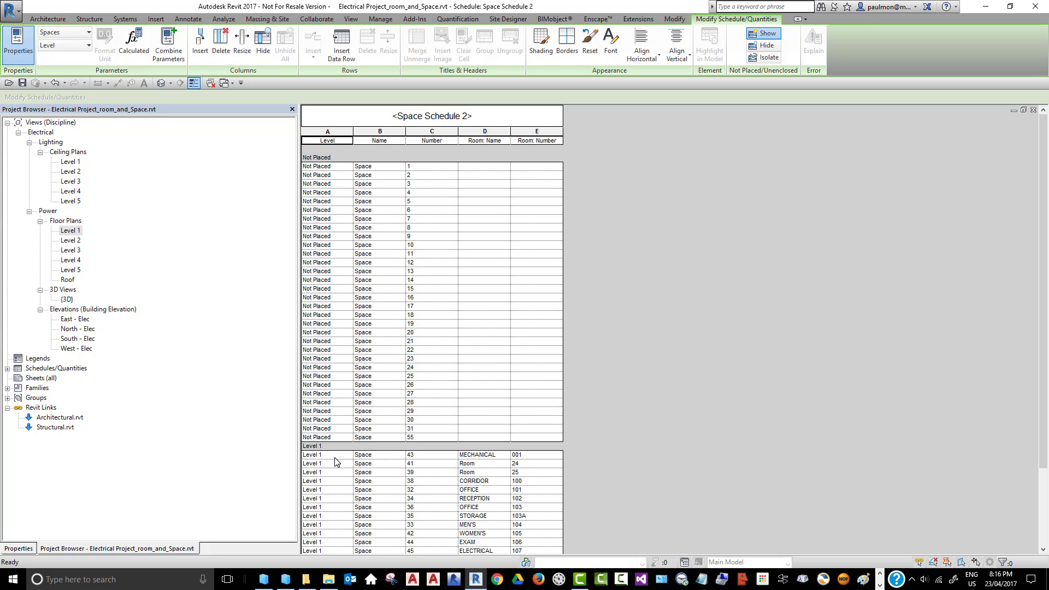
{"action": "scroll", "coordinate": [449, 317], "scroll_direction": "down", "scroll_amount": 3}
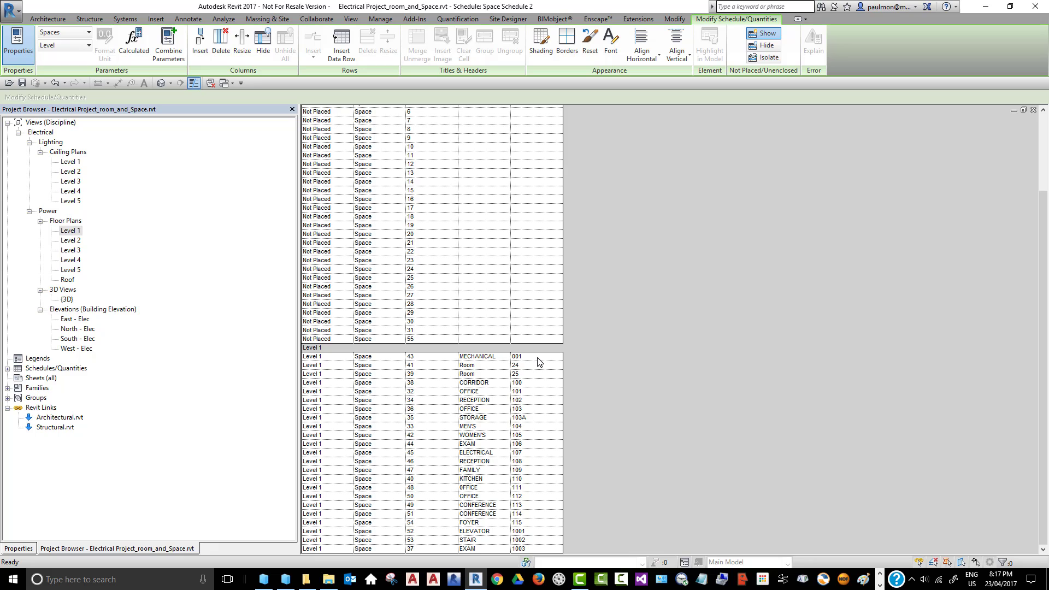
Name the first Level 1 space MECHANICAL with number 001.
{"action": "left_click", "coordinate": [380, 358]}
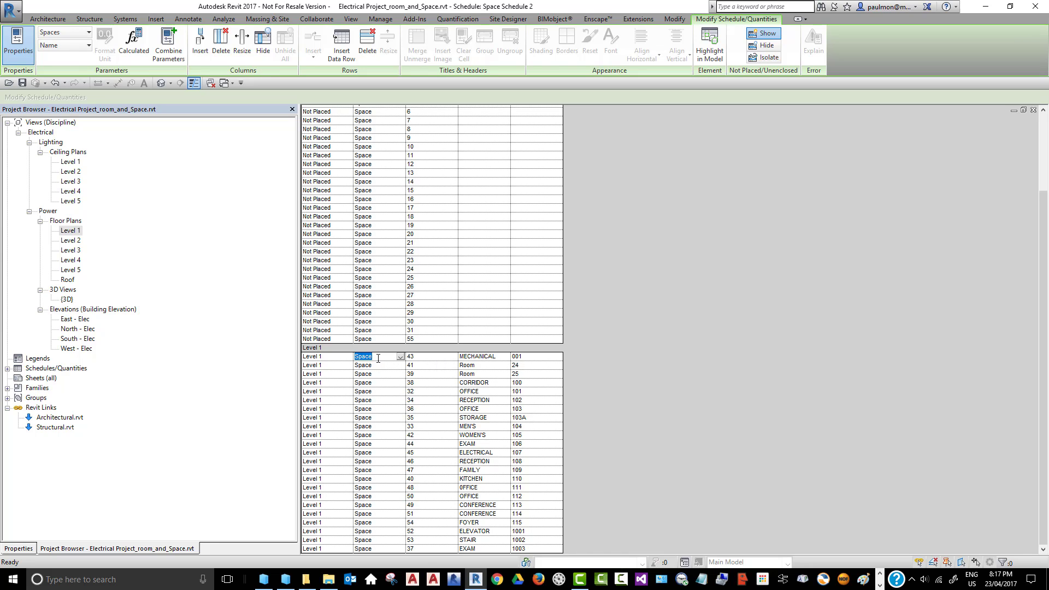
{"action": "type", "text": "me"}
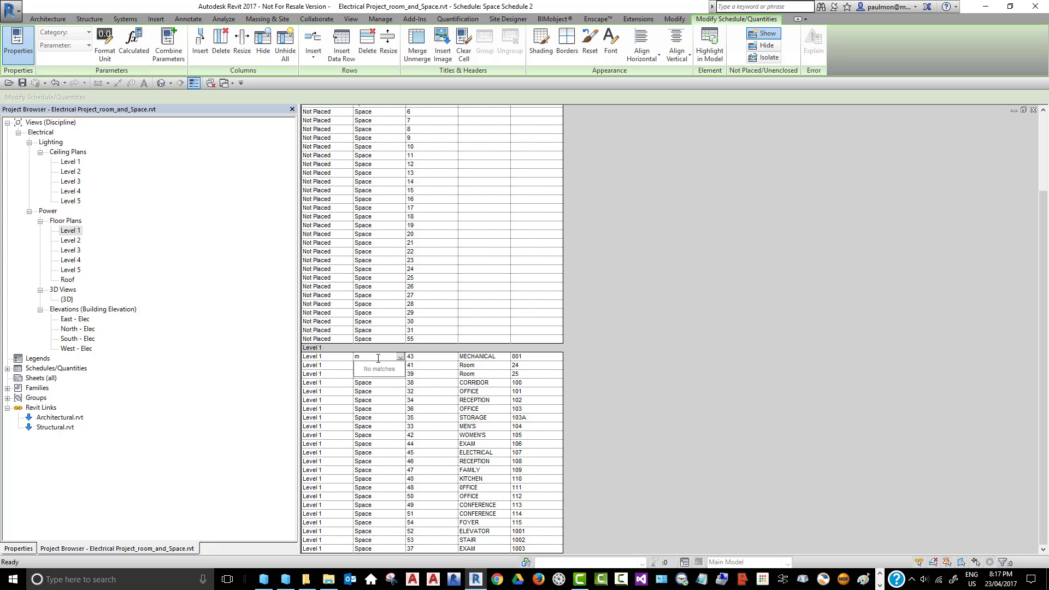
{"action": "key", "text": "BackSpace"}
{"action": "type", "text": "MECHANICAL"}
{"action": "left_click", "coordinate": [421, 359]}
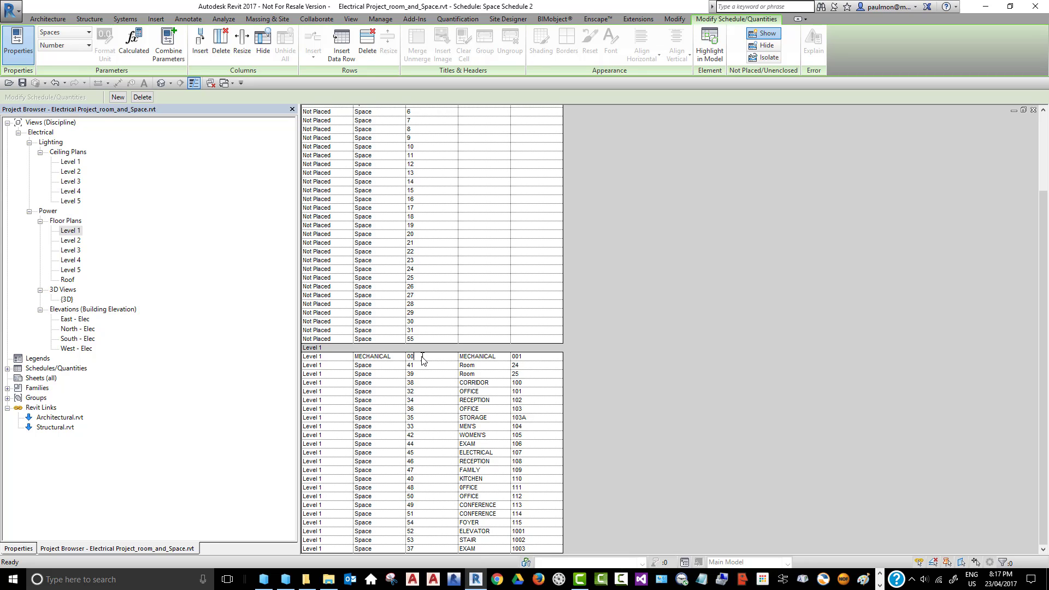
{"action": "left_click", "coordinate": [386, 368]}
Name spaces 41 and 39 Room and renumber them 24 and 25.
{"action": "type", "text": "R"}
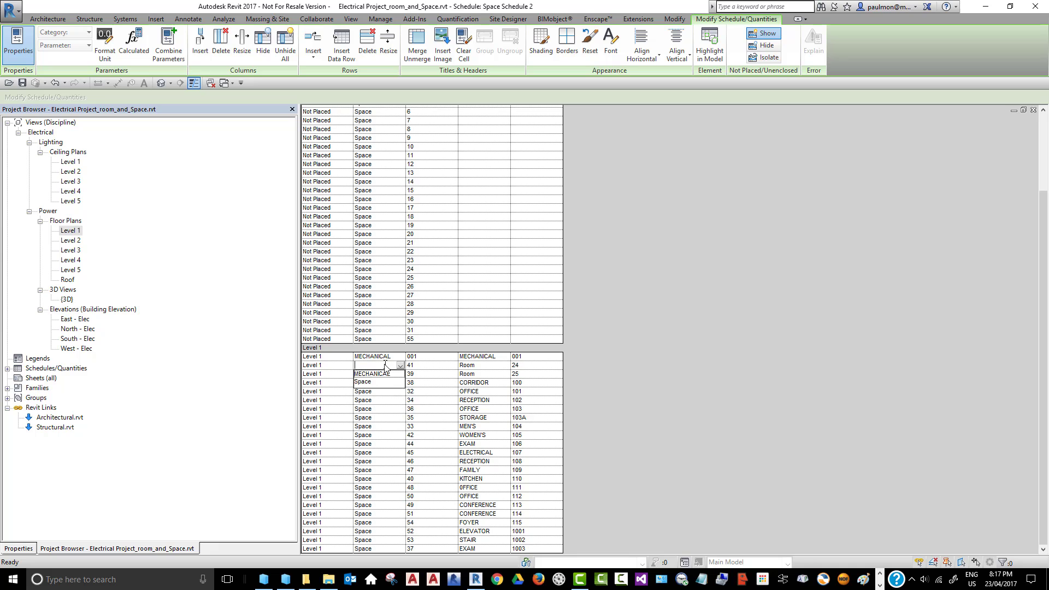
{"action": "type", "text": "oom"}
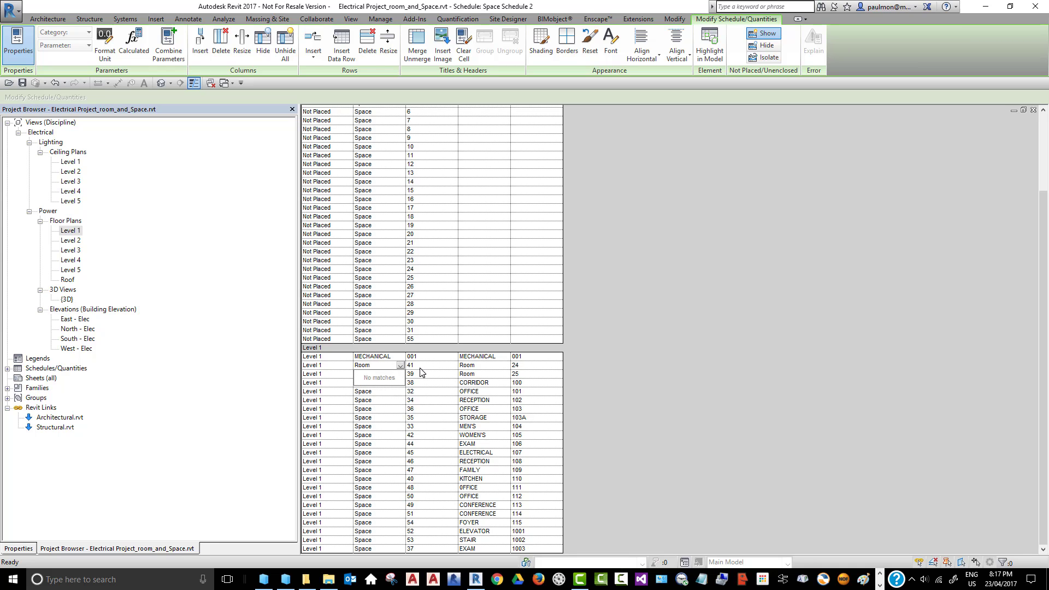
{"action": "left_click", "coordinate": [422, 368]}
{"action": "type", "text": "24"}
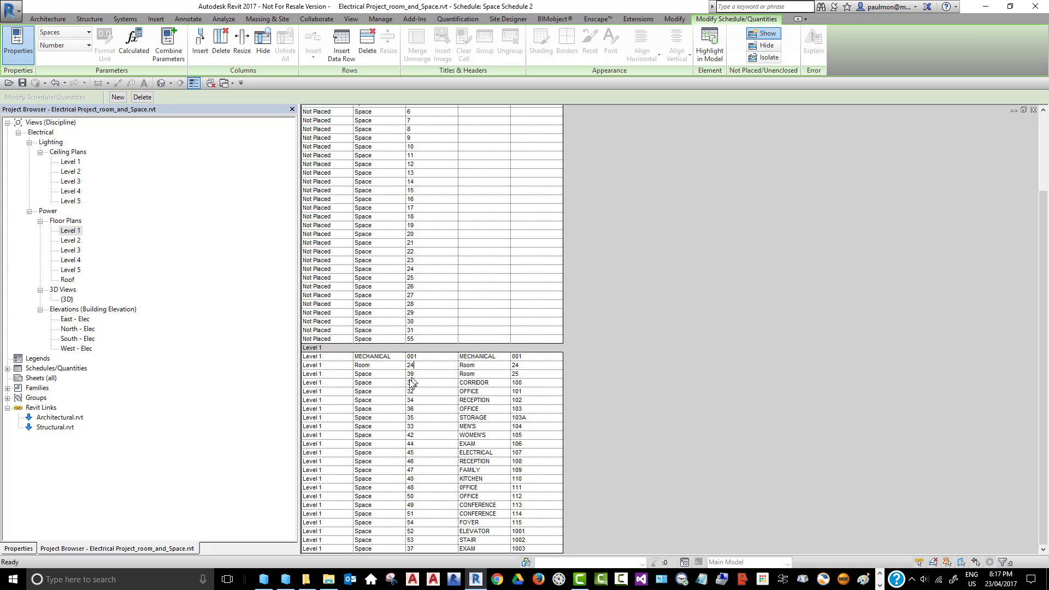
{"action": "left_click", "coordinate": [382, 382]}
{"action": "left_click", "coordinate": [385, 374]}
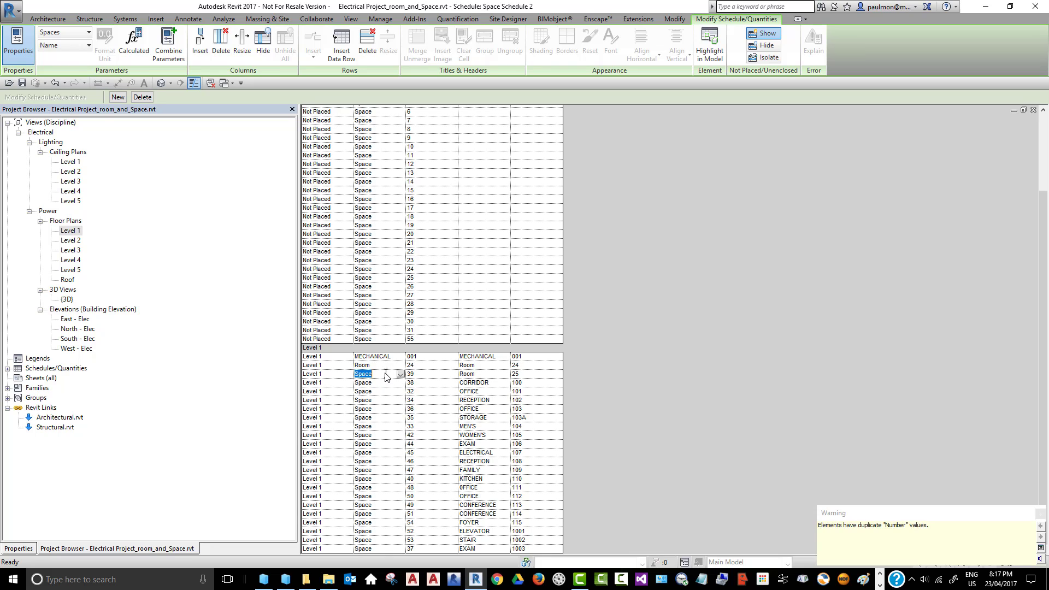
{"action": "left_click", "coordinate": [401, 375]}
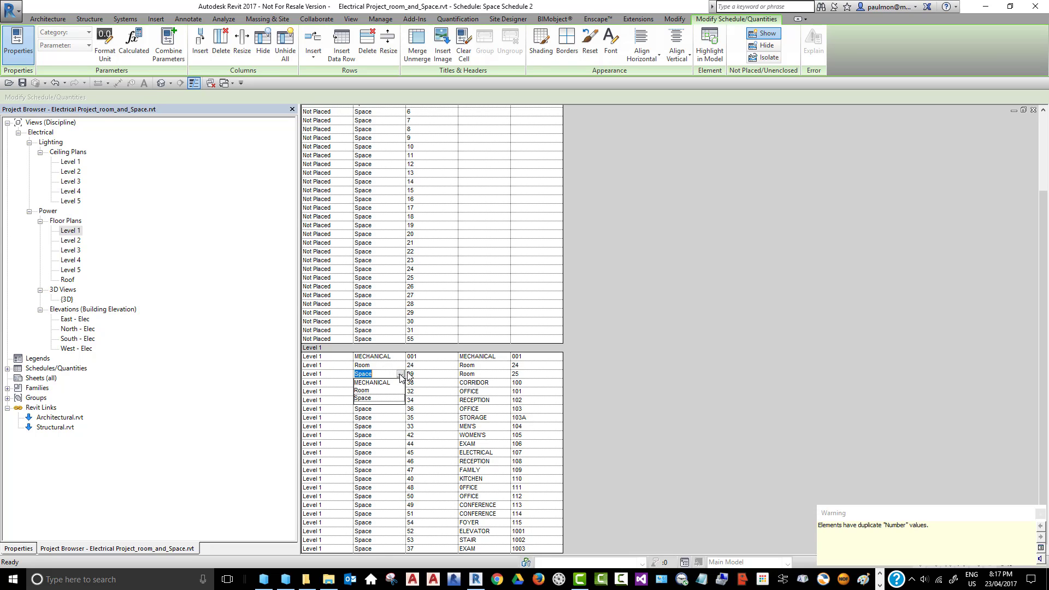
{"action": "left_click", "coordinate": [376, 390]}
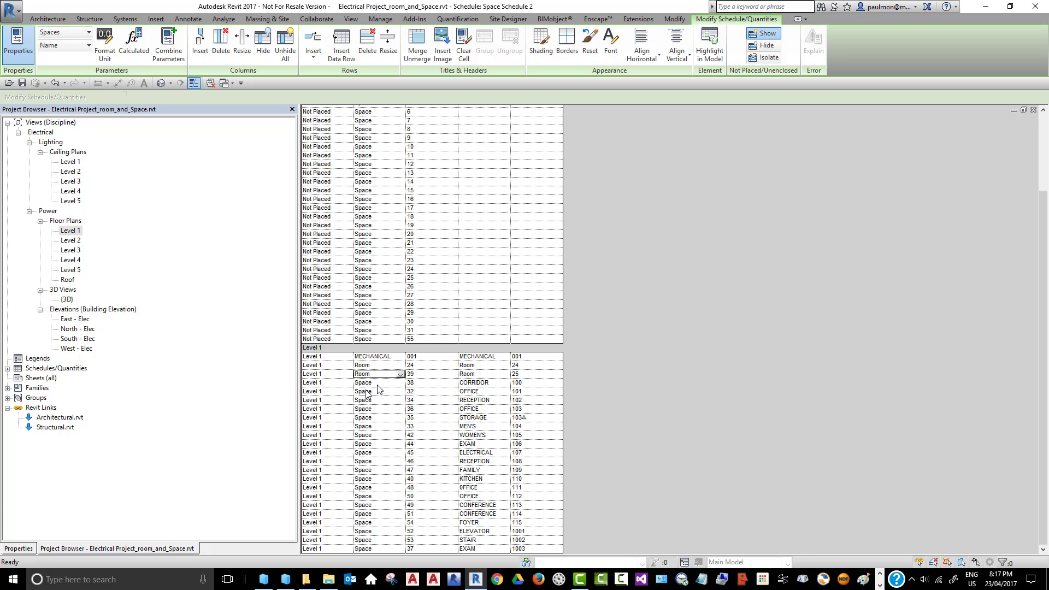
{"action": "left_click", "coordinate": [428, 373]}
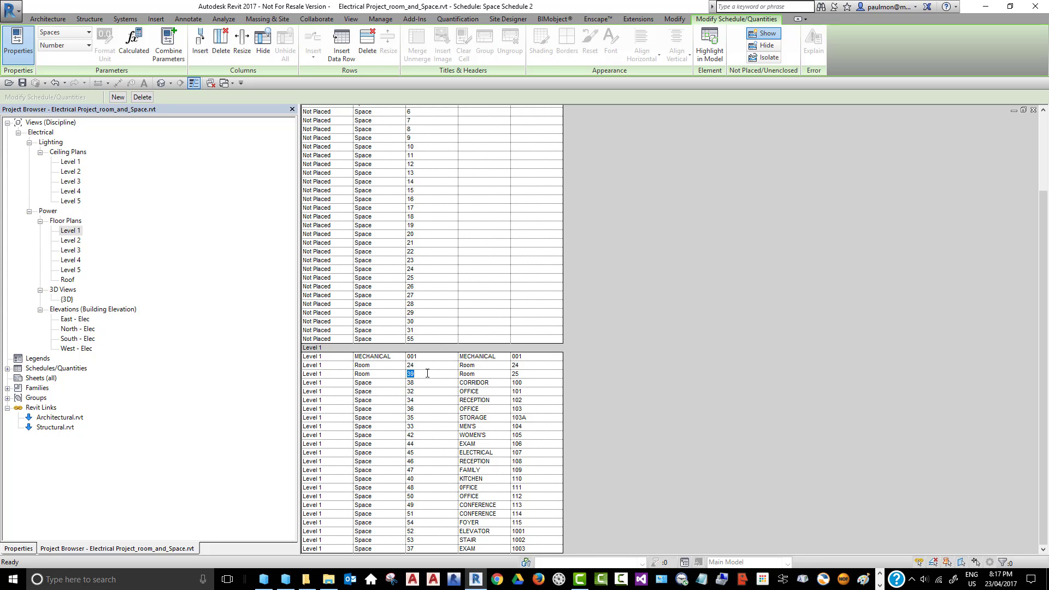
{"action": "type", "text": "25"}
{"action": "left_click", "coordinate": [385, 382]}
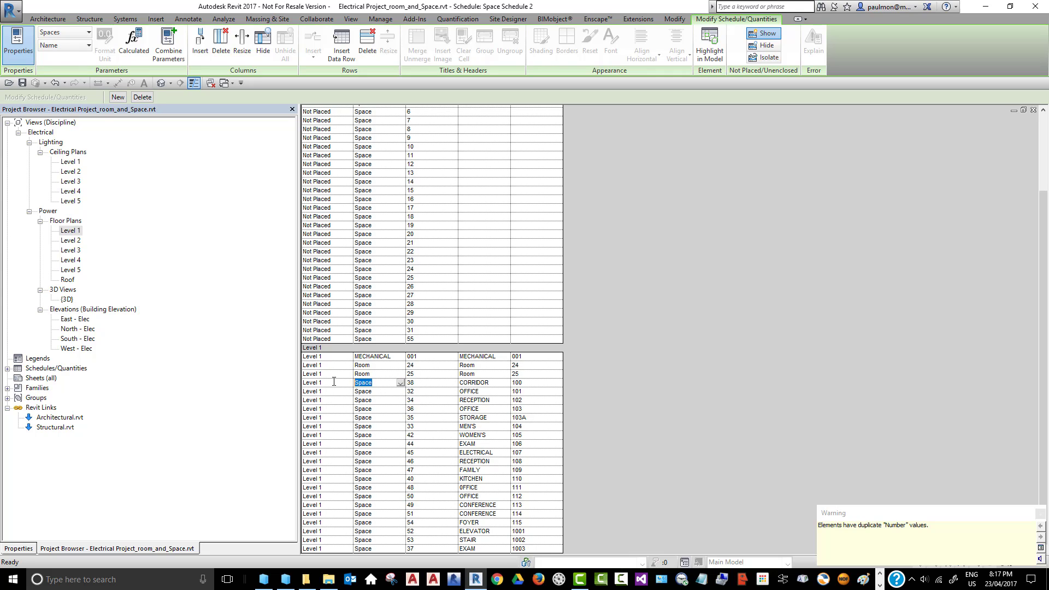
Name the next spaces CORRIDOR and OFFICE in the schedule.
{"action": "type", "text": "cor"}
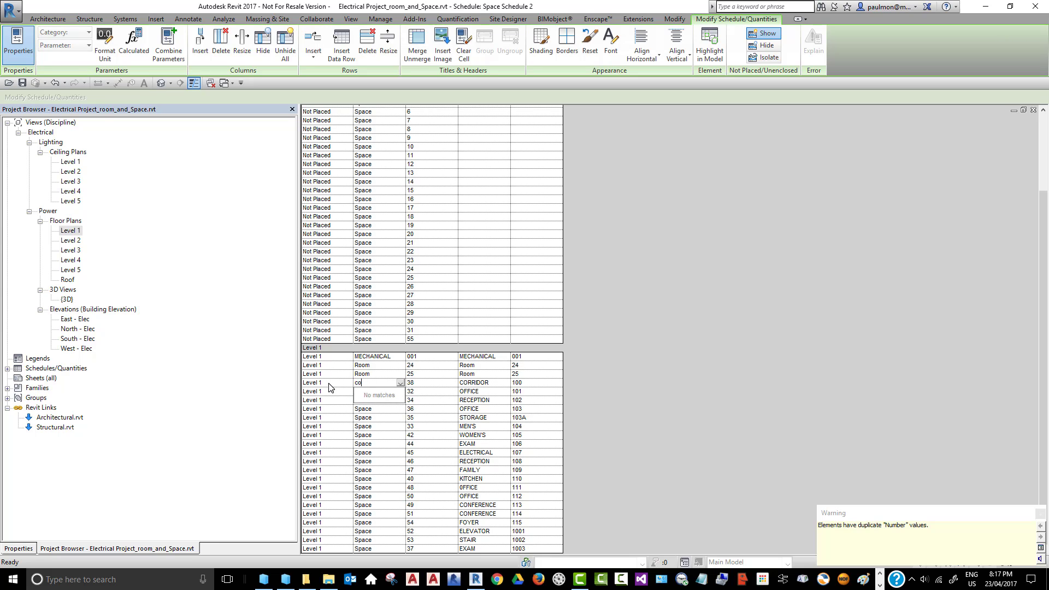
{"action": "key", "text": "BackSpace"}
{"action": "key", "text": "BackSpace"}
{"action": "type", "text": "CORRIDOR"}
{"action": "key", "text": "Return"}
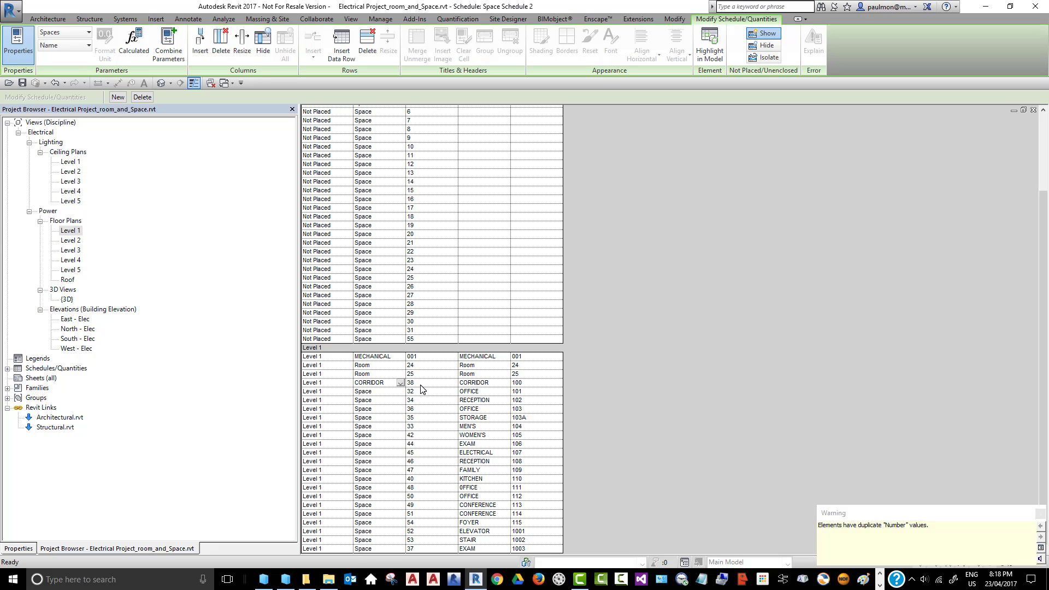
{"action": "left_click", "coordinate": [420, 384]}
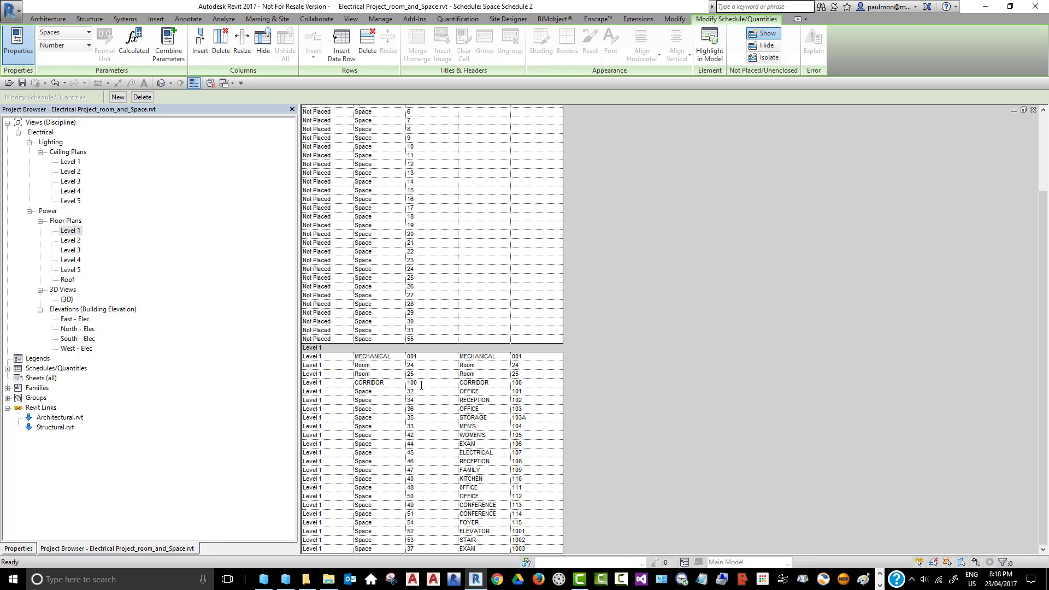
{"action": "left_click", "coordinate": [388, 391]}
{"action": "type", "text": "OFFICE"}
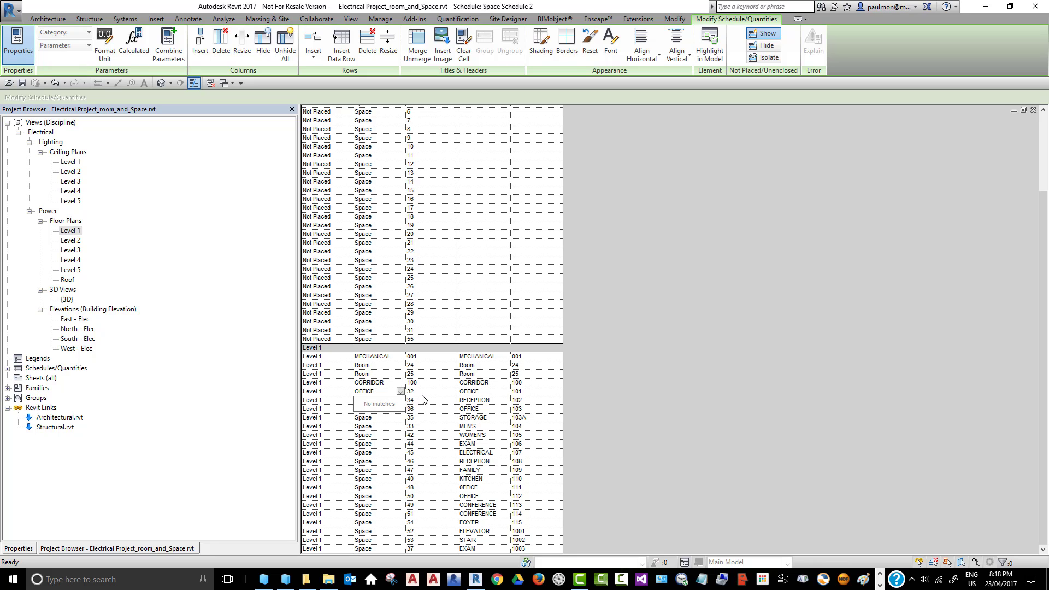
{"action": "left_click", "coordinate": [421, 391]}
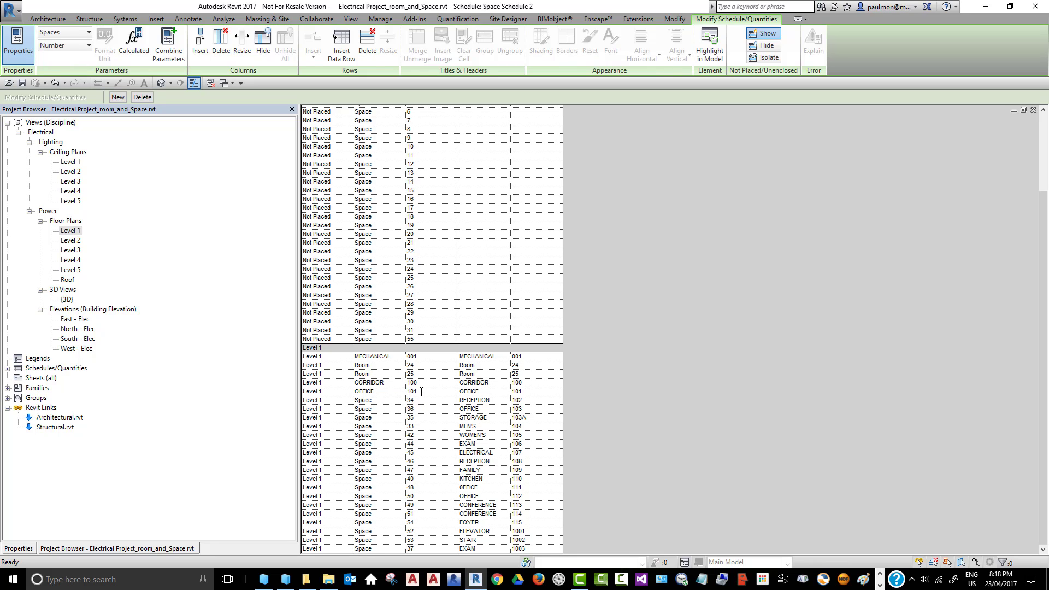
Name the following spaces RECEPTION, OFFICE and STORAGE.
{"action": "left_click", "coordinate": [390, 400]}
{"action": "type", "text": "RECEPTION"}
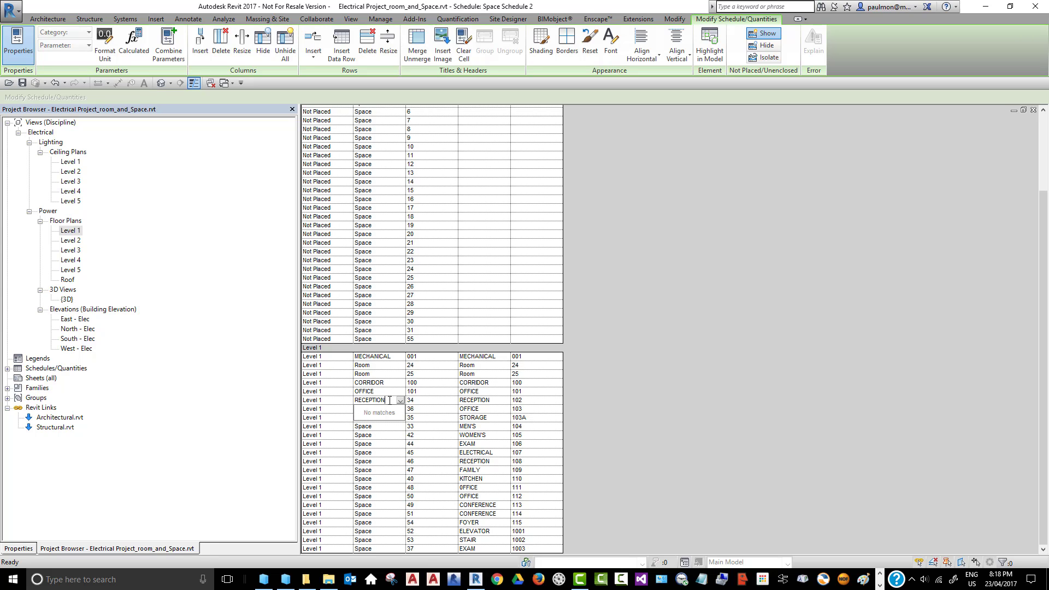
{"action": "key", "text": "Return"}
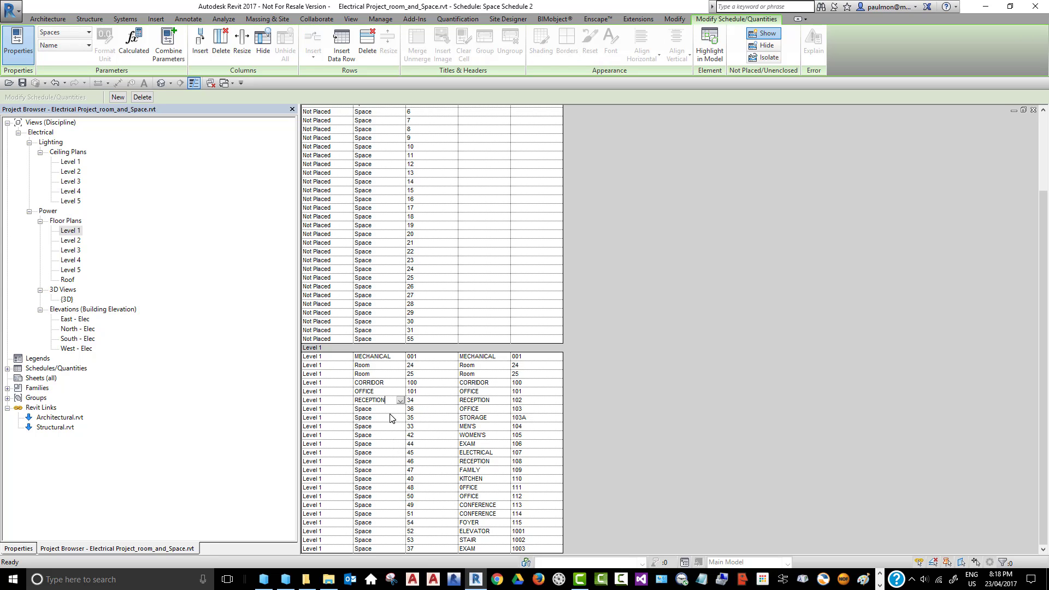
{"action": "left_click", "coordinate": [388, 410]}
{"action": "type", "text": "OFFICE"}
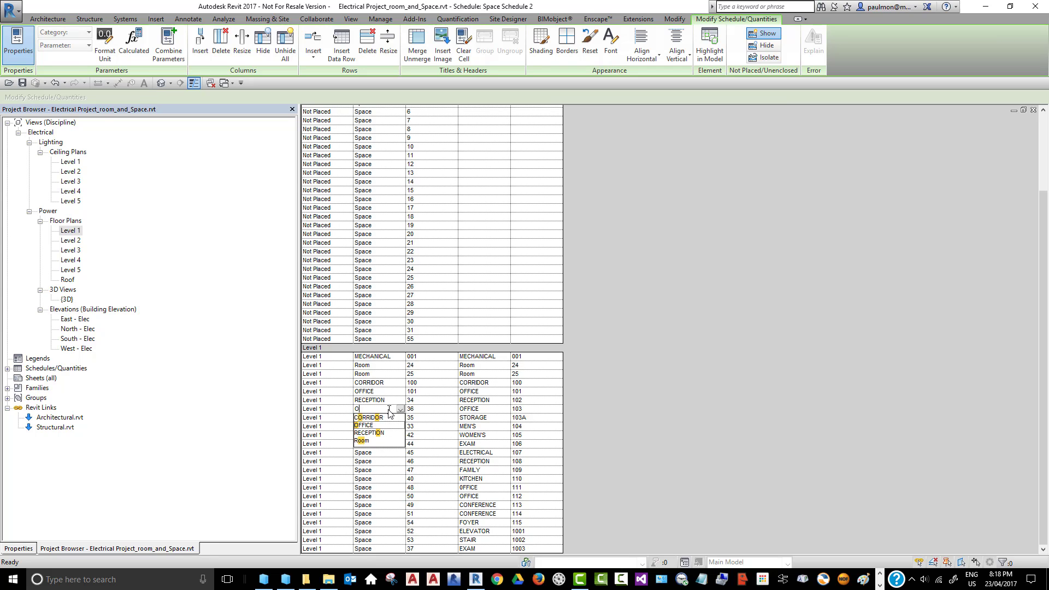
{"action": "key", "text": "Return"}
{"action": "left_click", "coordinate": [393, 416]}
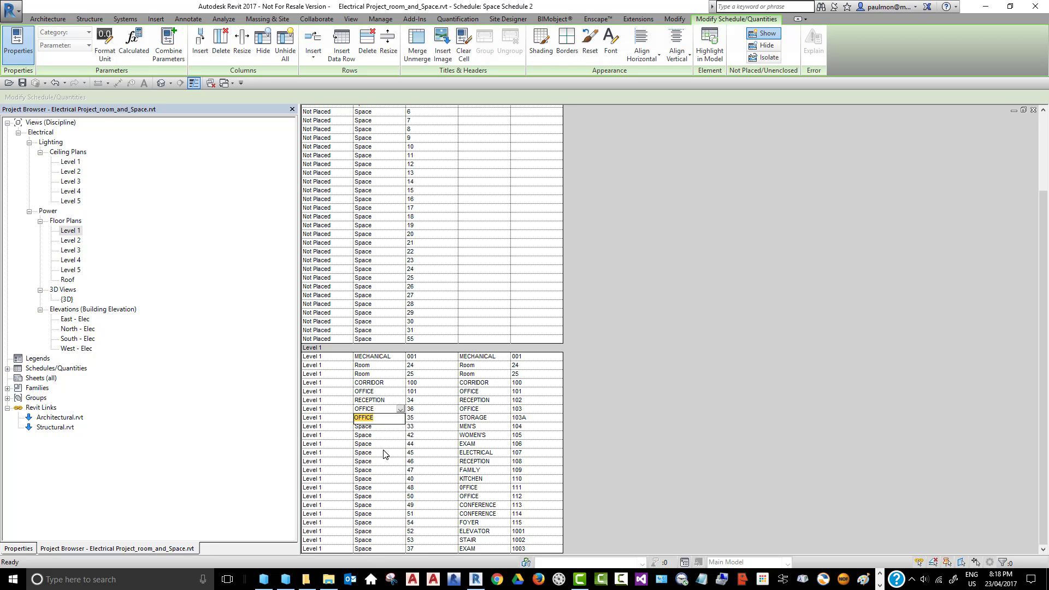
{"action": "left_click", "coordinate": [381, 419]}
{"action": "type", "text": "STORAGE"}
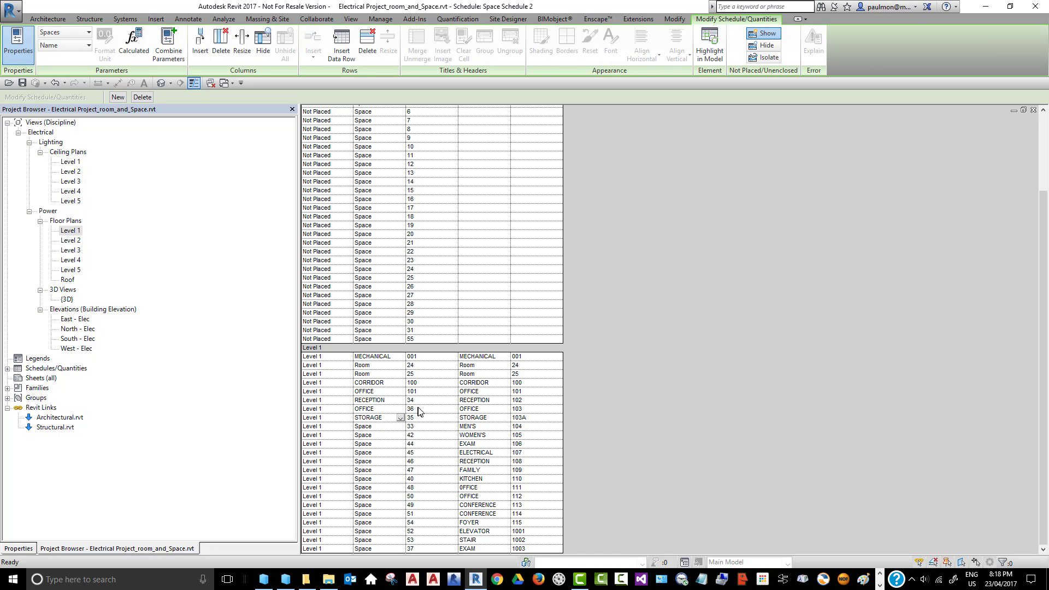
{"action": "left_click", "coordinate": [411, 400]}
Edit an OFFICE space's number, check the tags on the Level 1 plan, and restore the schedule.
{"action": "left_click", "coordinate": [411, 409]}
{"action": "left_click", "coordinate": [1013, 110]}
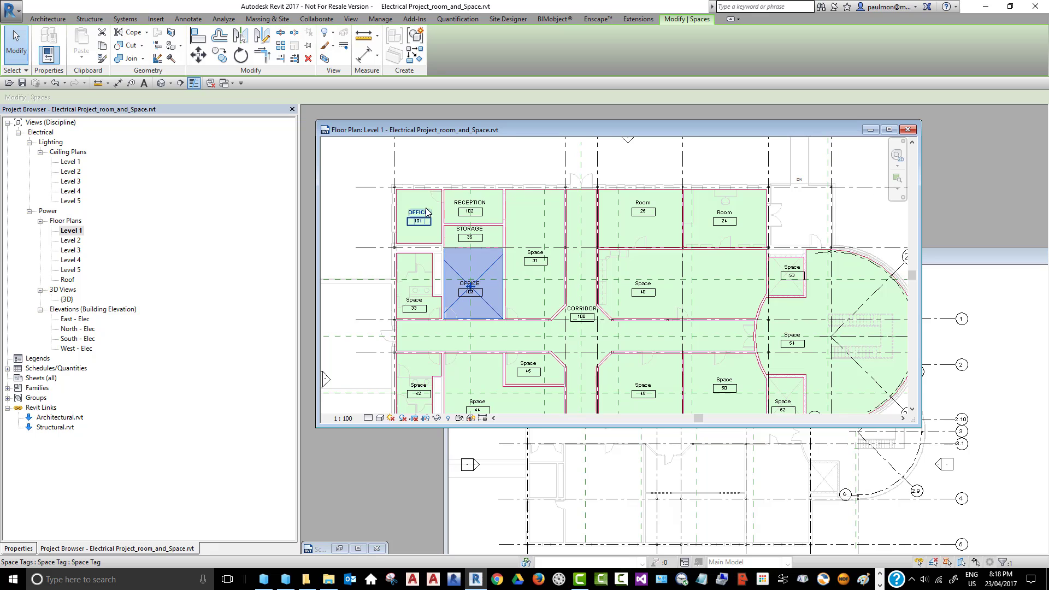
{"action": "scroll", "coordinate": [422, 213], "scroll_direction": "up", "scroll_amount": 2}
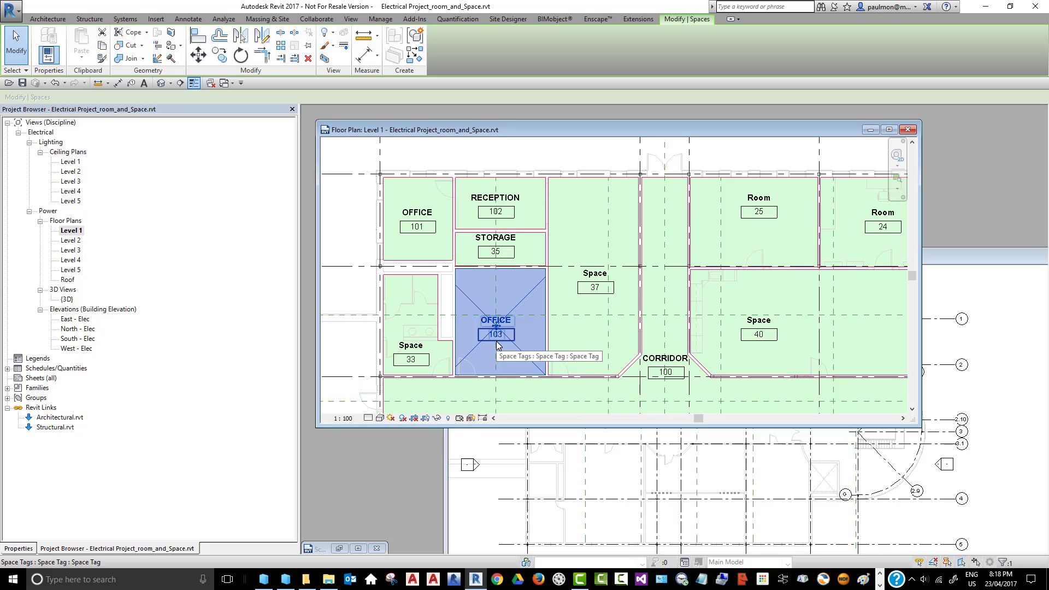
{"action": "scroll", "coordinate": [497, 344], "scroll_direction": "down", "scroll_amount": 3}
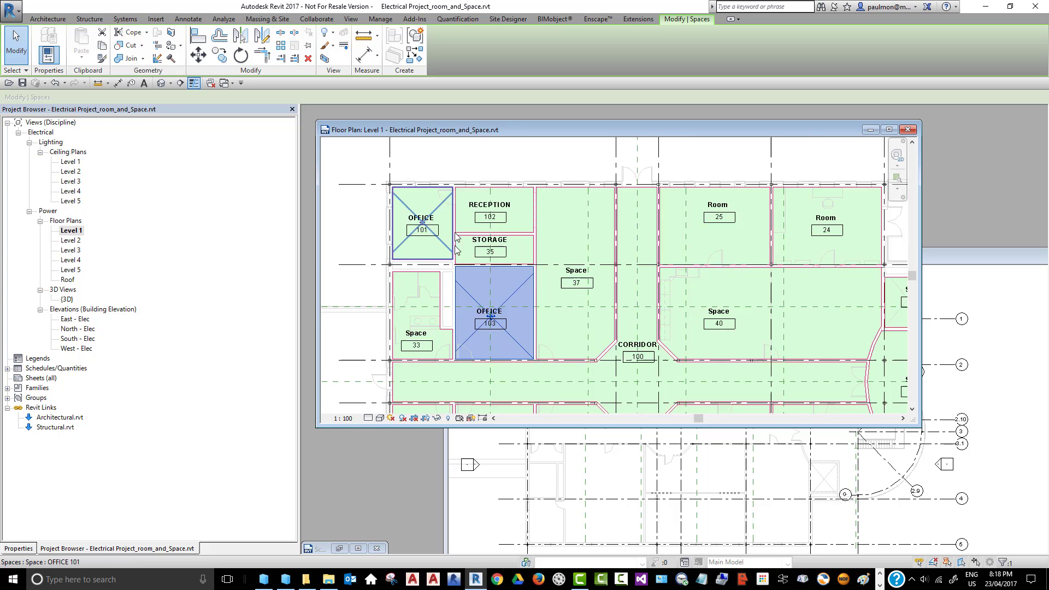
{"action": "left_click", "coordinate": [359, 549]}
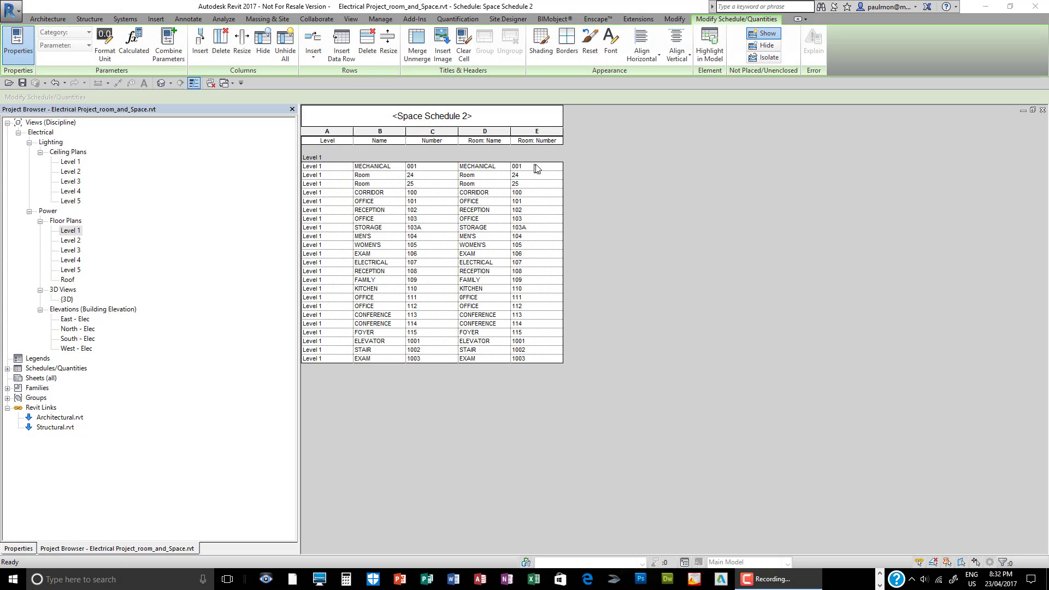
Set the schedule aside and maximize the Level 1 floor plan, zooming in on the space tags.
{"action": "left_click", "coordinate": [1023, 111]}
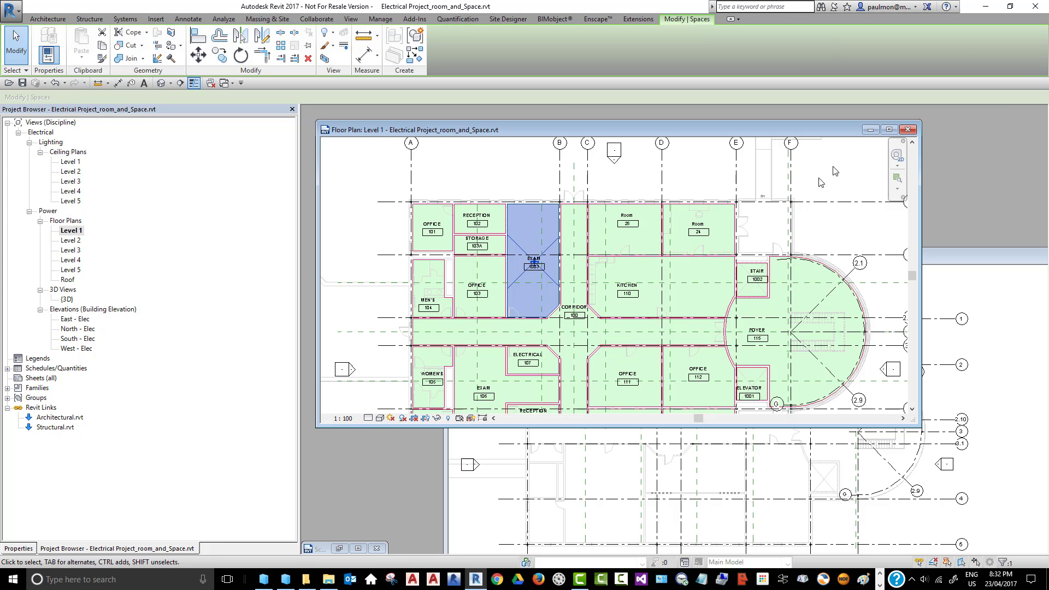
{"action": "left_click", "coordinate": [889, 129]}
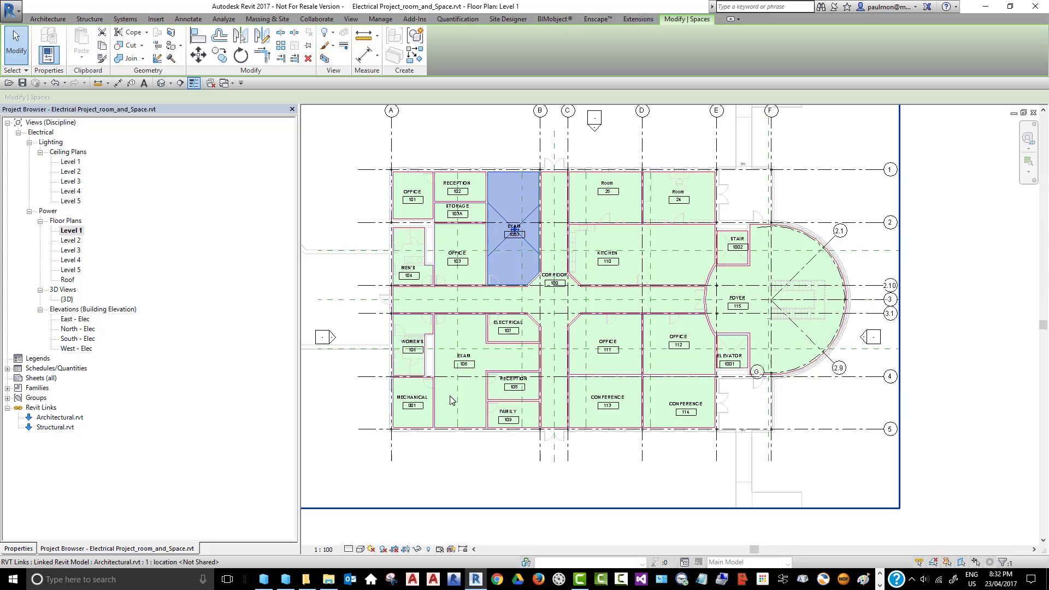
{"action": "scroll", "coordinate": [429, 361], "scroll_direction": "up", "scroll_amount": 3}
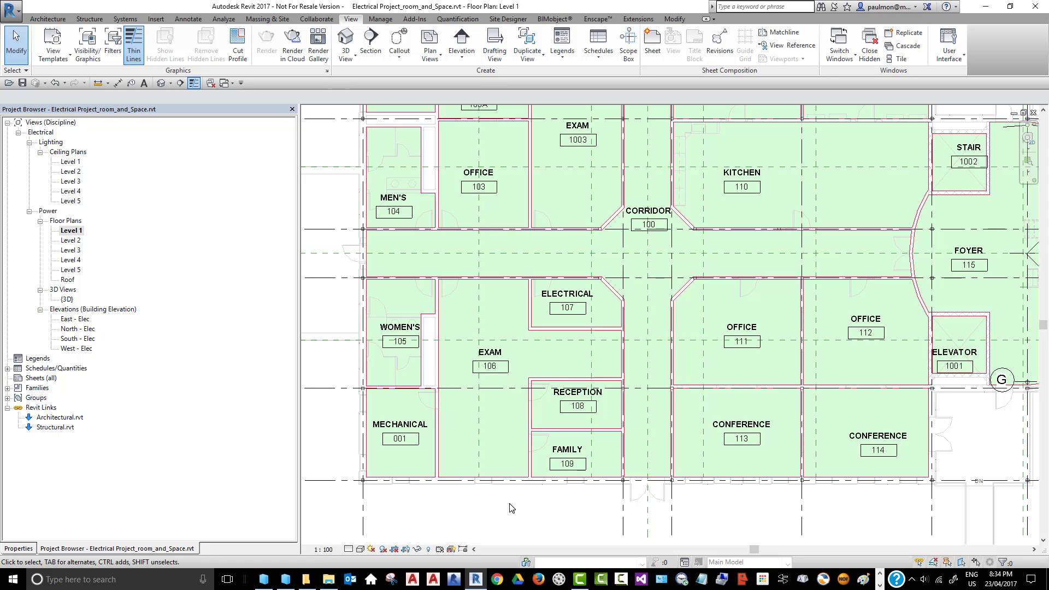
Hide the Interior subcategory of Spaces in the Level 1 plan via VG and apply.
{"action": "key", "text": "v"}
{"action": "key", "text": "g"}
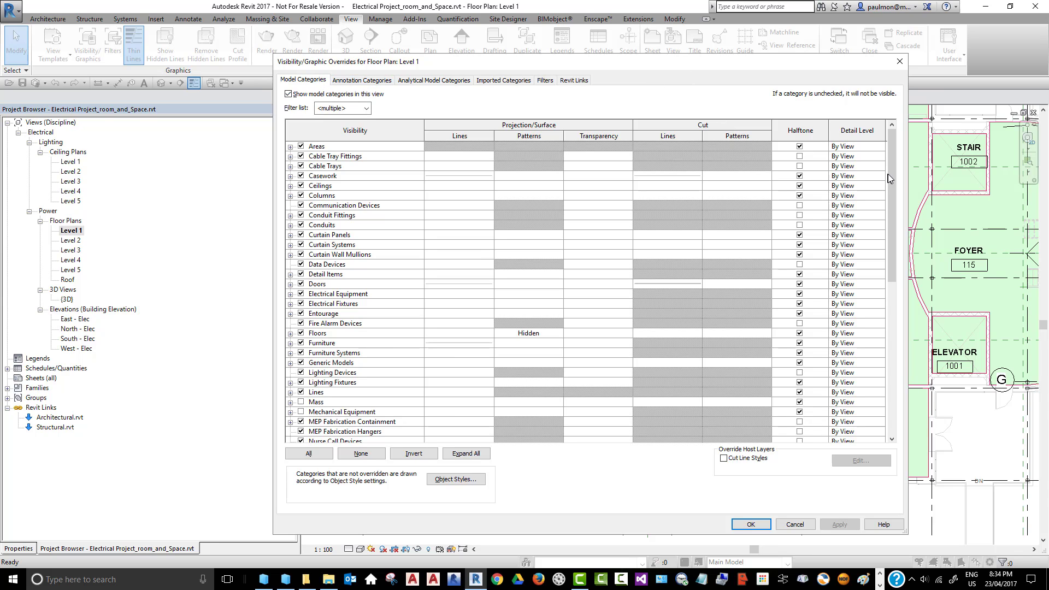
{"action": "left_click_drag", "start_coordinate": [890, 175], "coordinate": [891, 293]}
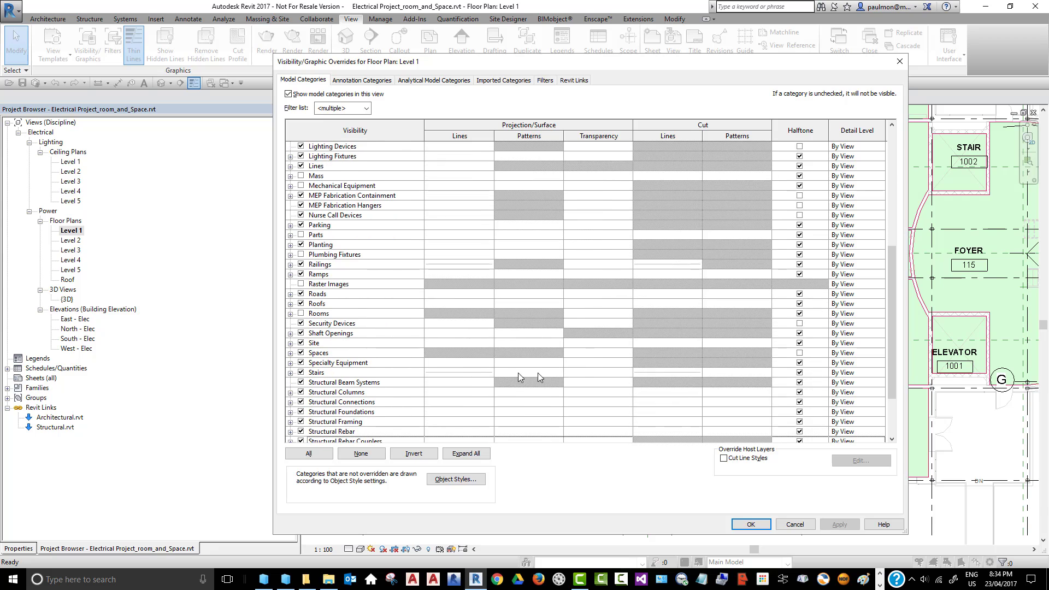
{"action": "left_click", "coordinate": [291, 353]}
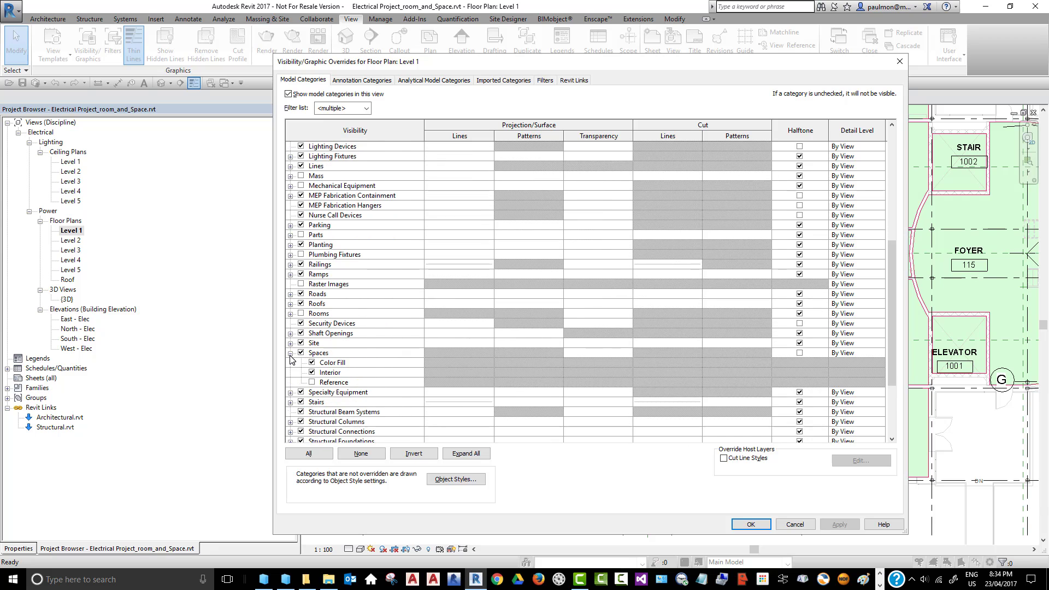
{"action": "left_click", "coordinate": [312, 374]}
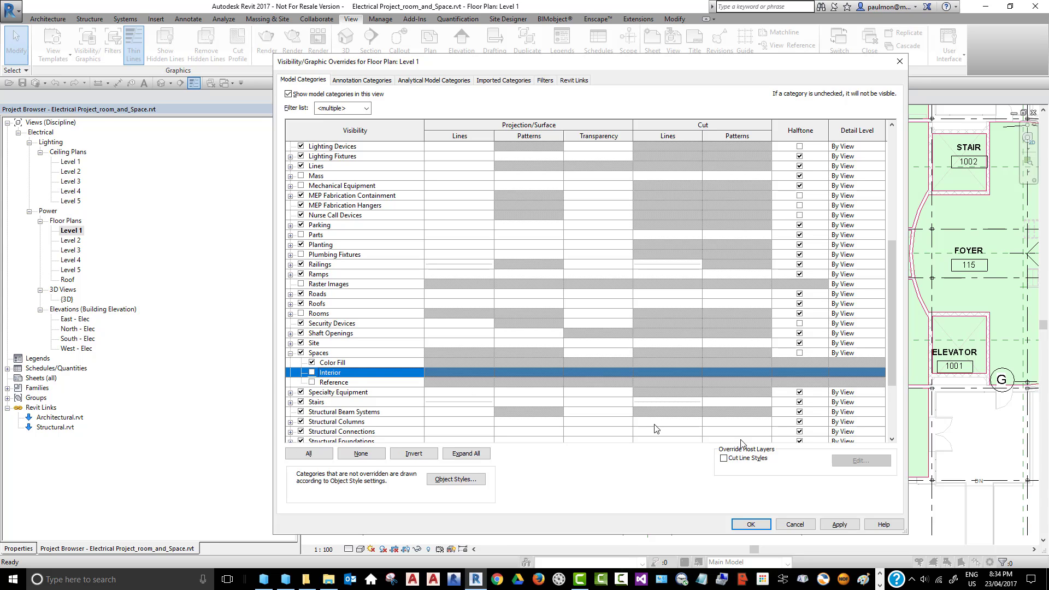
{"action": "left_click", "coordinate": [840, 526]}
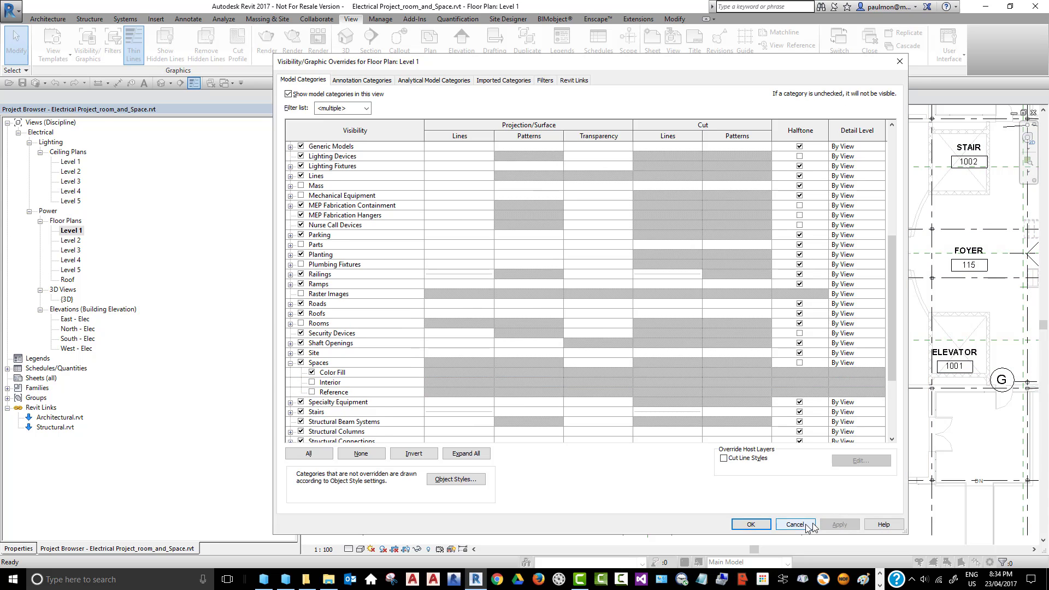